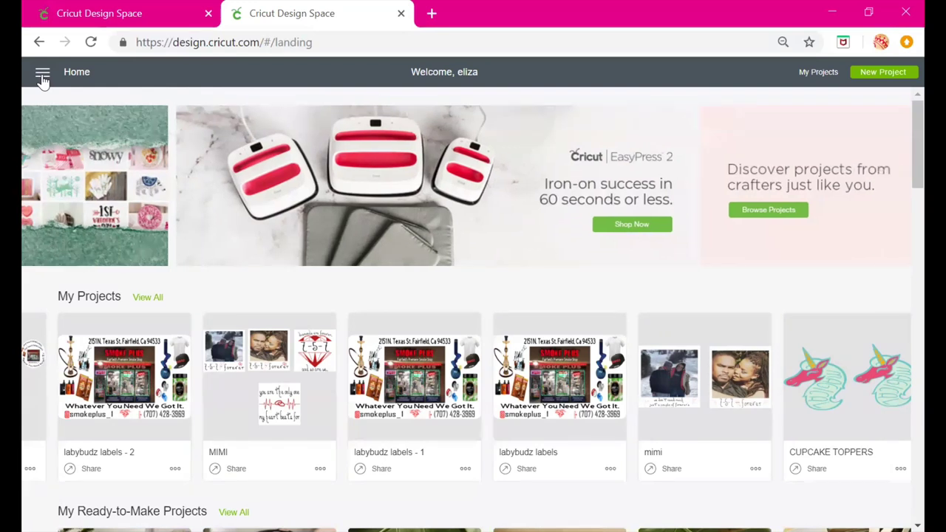
# Step: View the blank design canvas and return to the home page
pyautogui.click(42, 77)
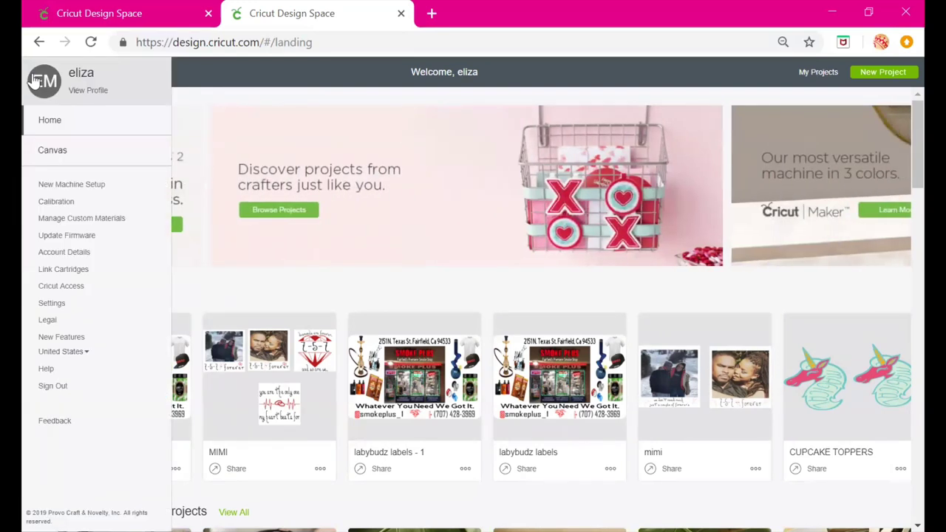
pyautogui.click(53, 152)
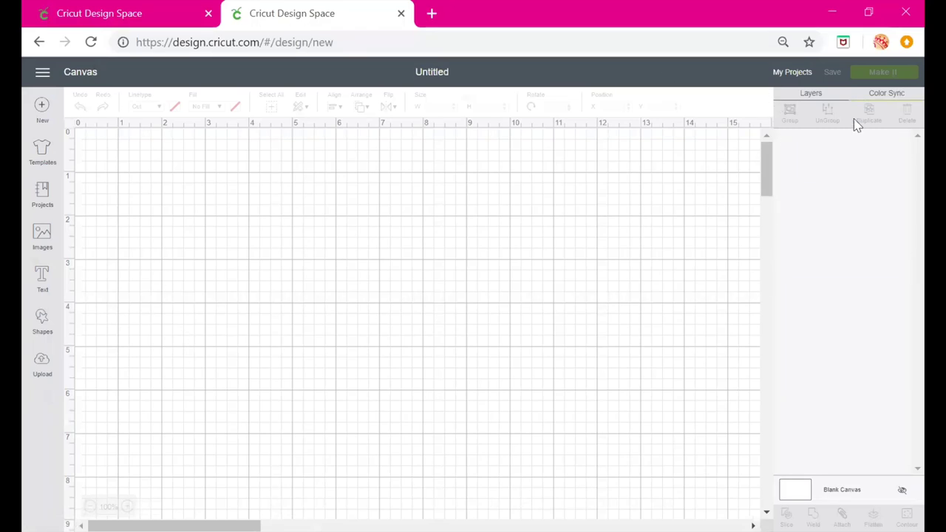
pyautogui.click(42, 74)
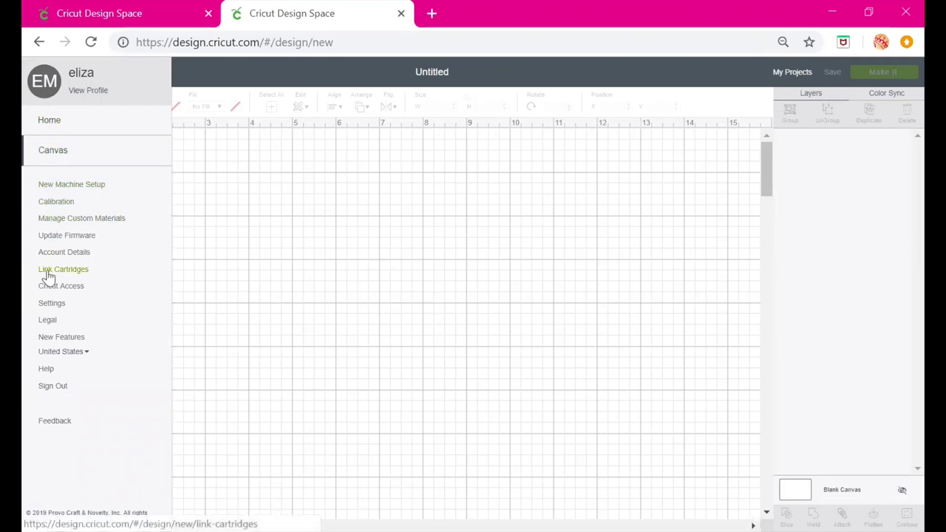
pyautogui.click(52, 122)
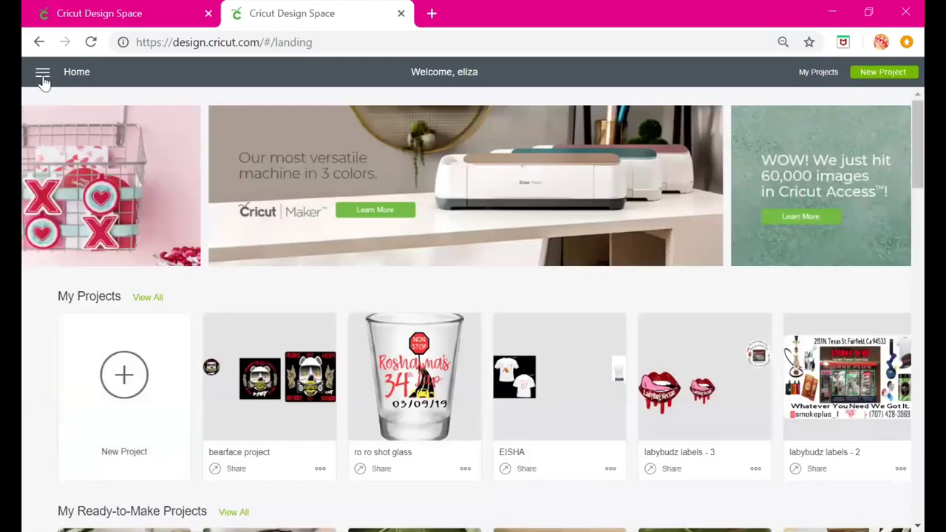
# Step: Go through New Machine Setup, continuing past the machine connection instructions and postponing the simple card intro project
pyautogui.click(43, 77)
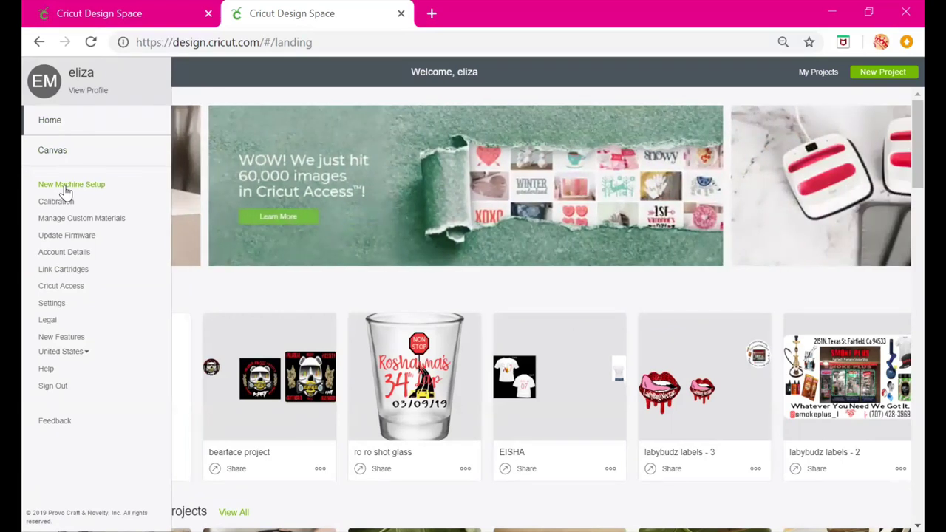
pyautogui.click(66, 186)
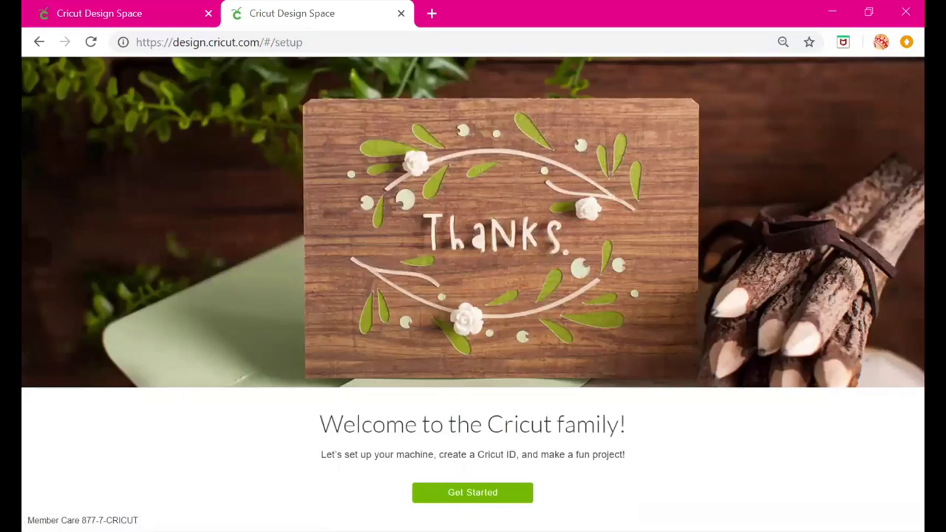
pyautogui.click(468, 494)
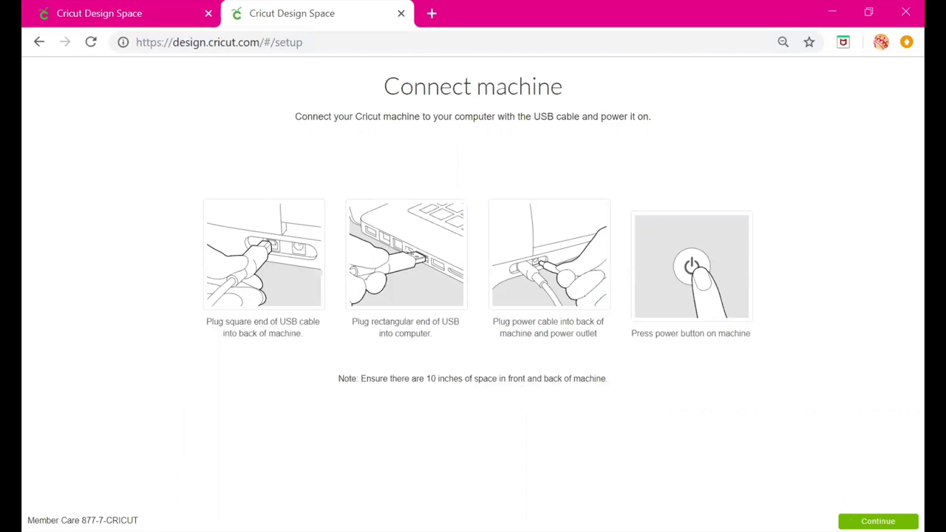
pyautogui.click(879, 521)
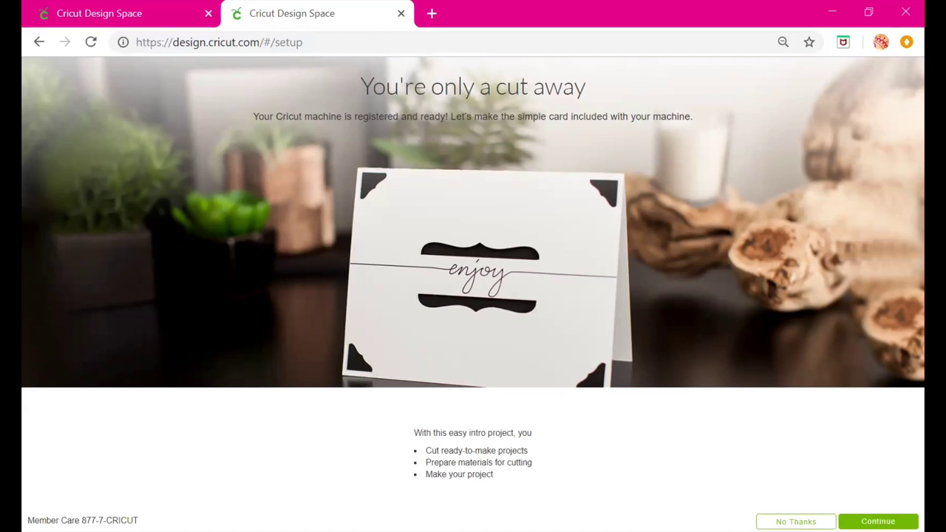
pyautogui.click(797, 521)
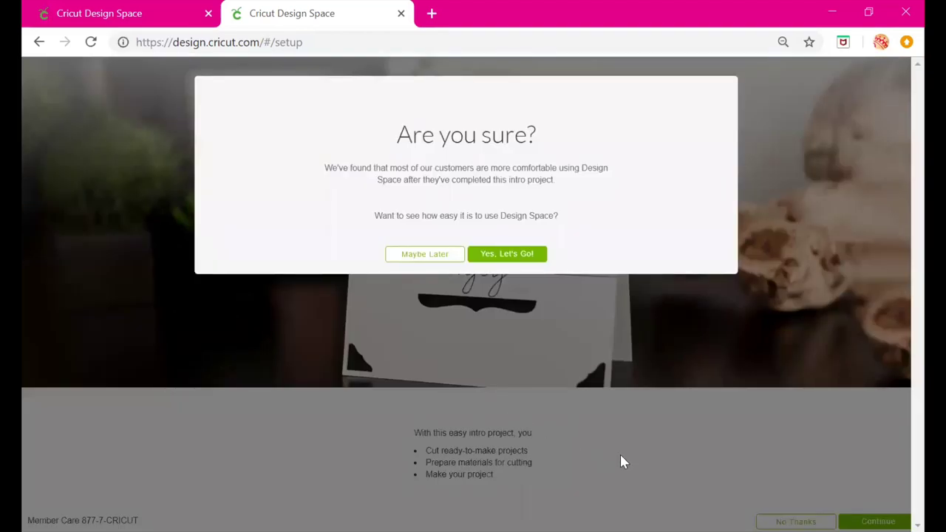
pyautogui.click(421, 259)
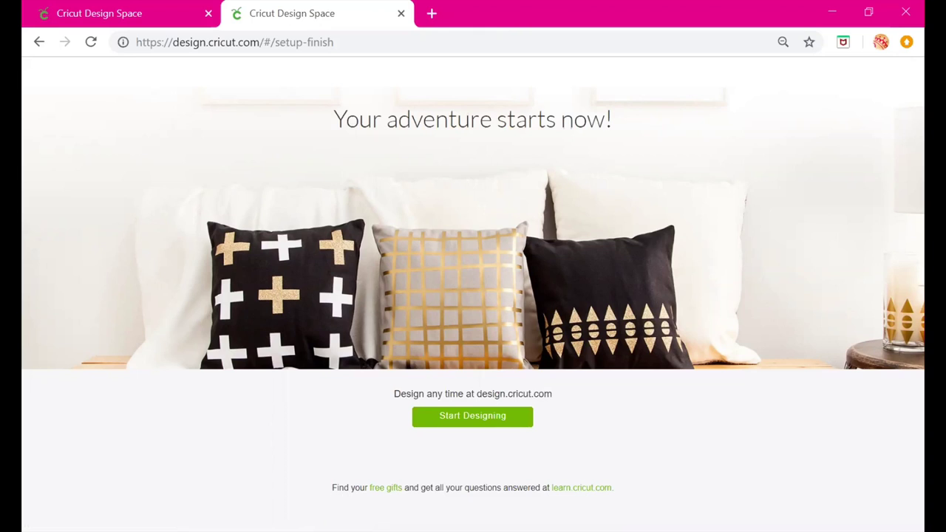
# Step: Open the free gifts document for the Cricut Explore Air 2 and examine its included projects, images and fonts
pyautogui.click(386, 490)
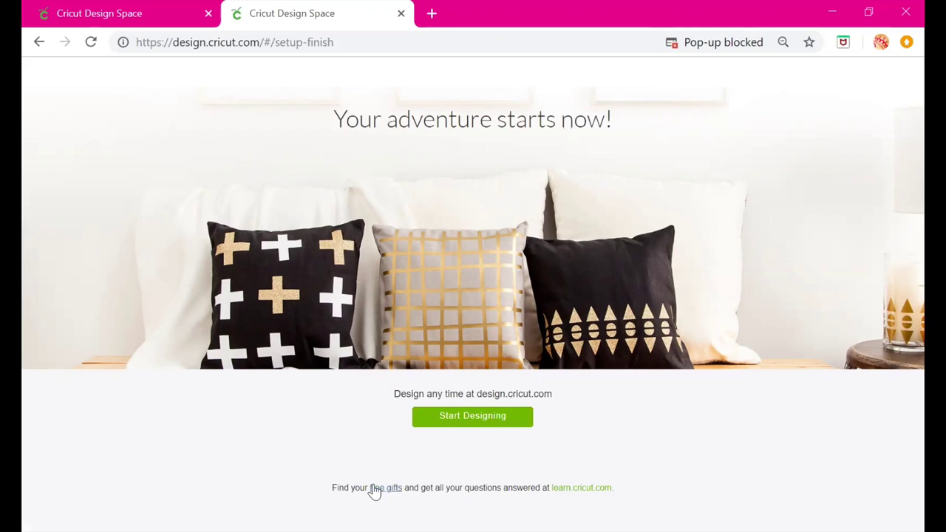
pyautogui.click(384, 490)
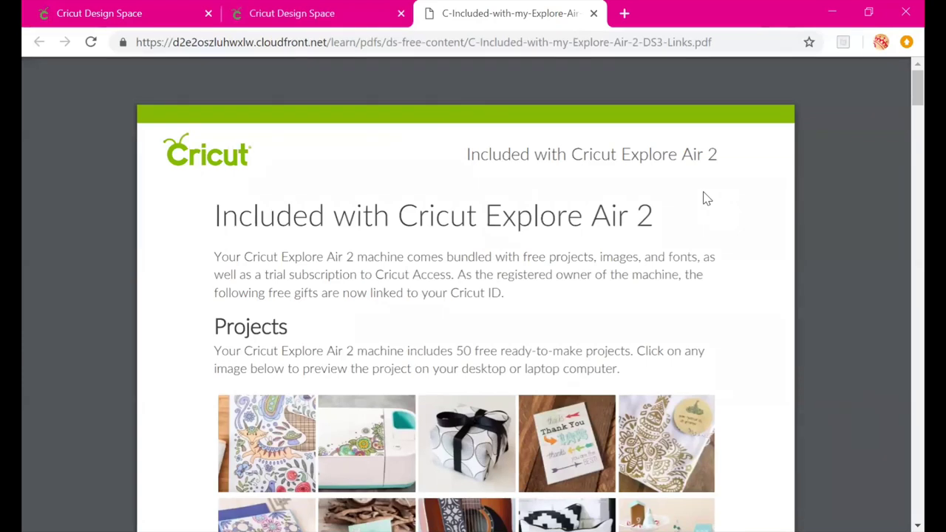
pyautogui.scroll(-1, 707, 198)
pyautogui.scroll(-1, 706, 199)
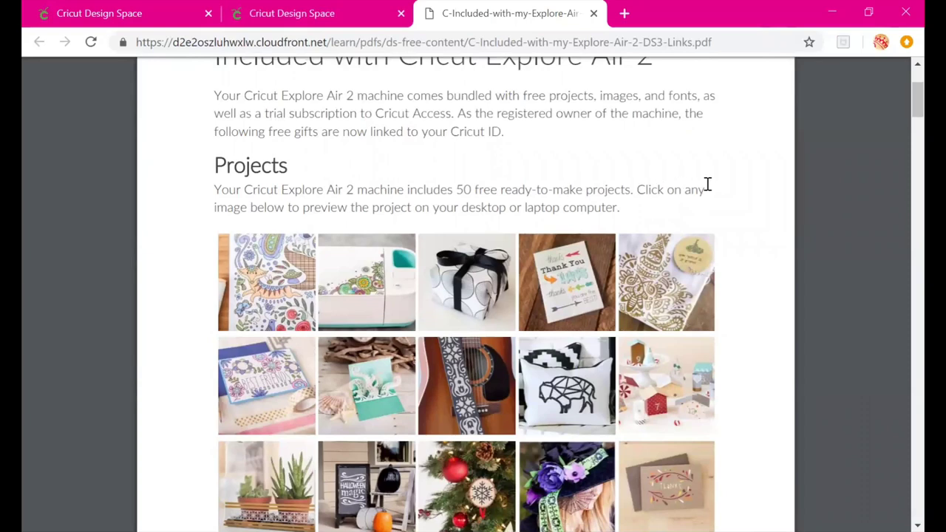
pyautogui.scroll(-1, 707, 184)
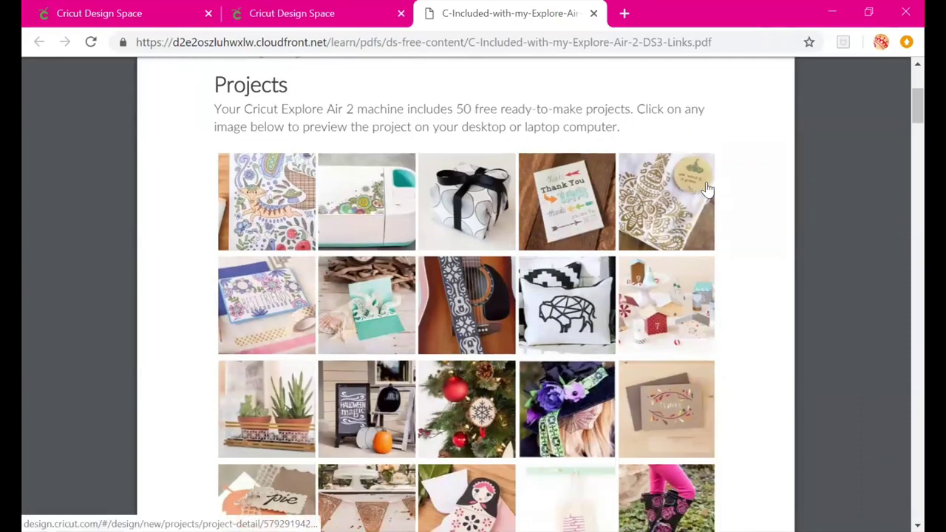
pyautogui.scroll(-7, 706, 189)
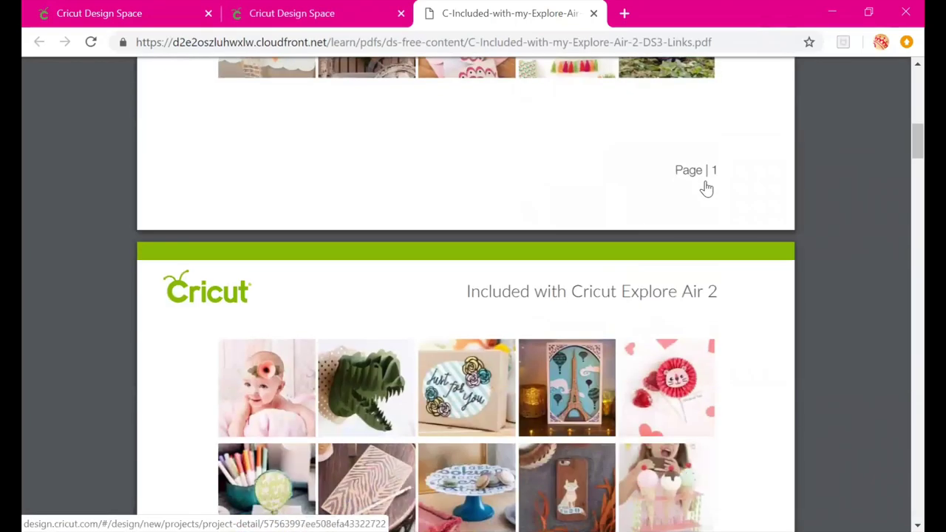
pyautogui.scroll(-10, 707, 189)
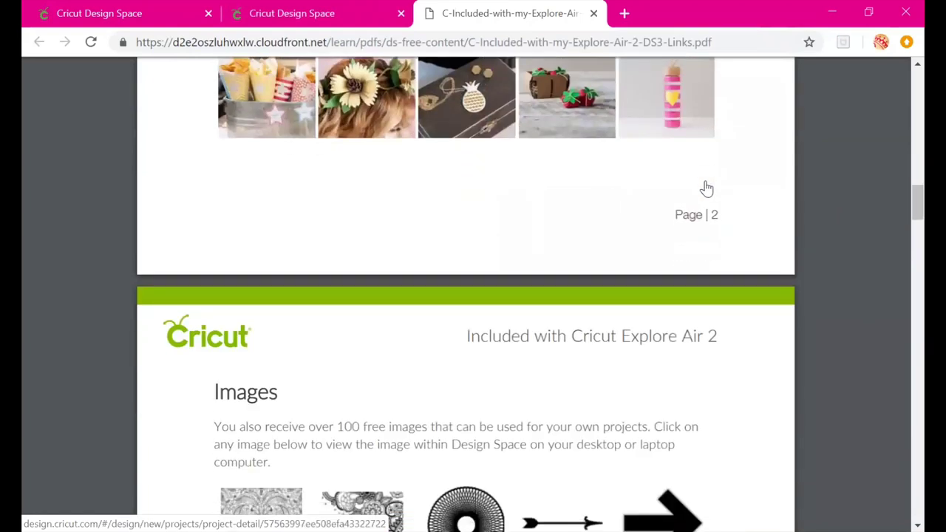
pyautogui.scroll(-4, 707, 188)
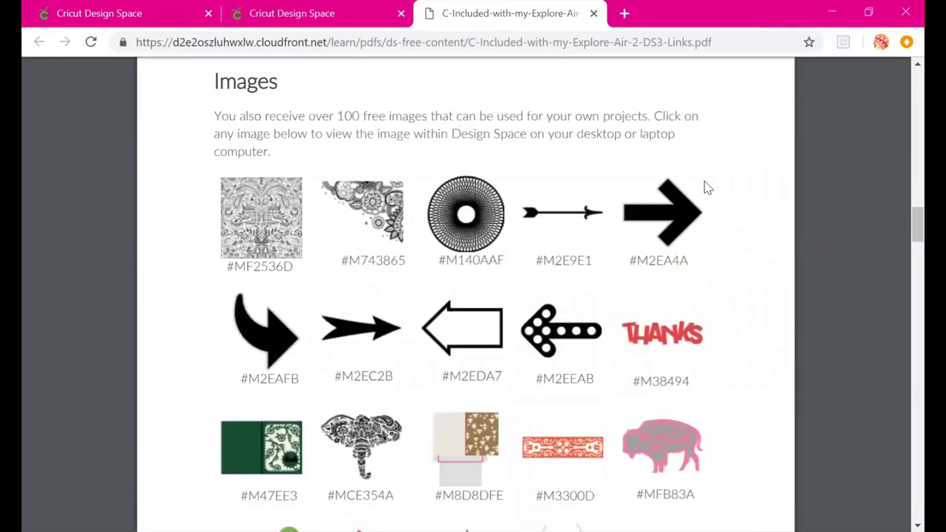
pyautogui.scroll(-4, 703, 189)
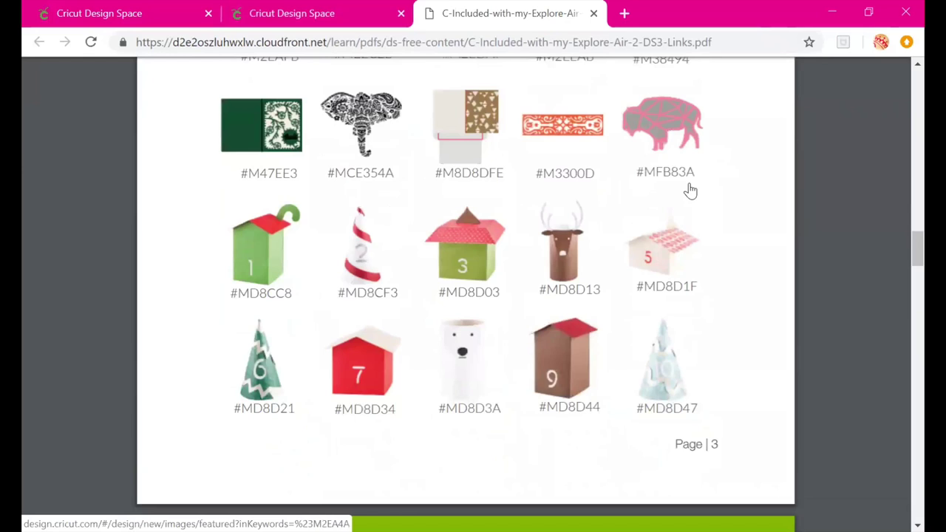
pyautogui.scroll(-1, 689, 190)
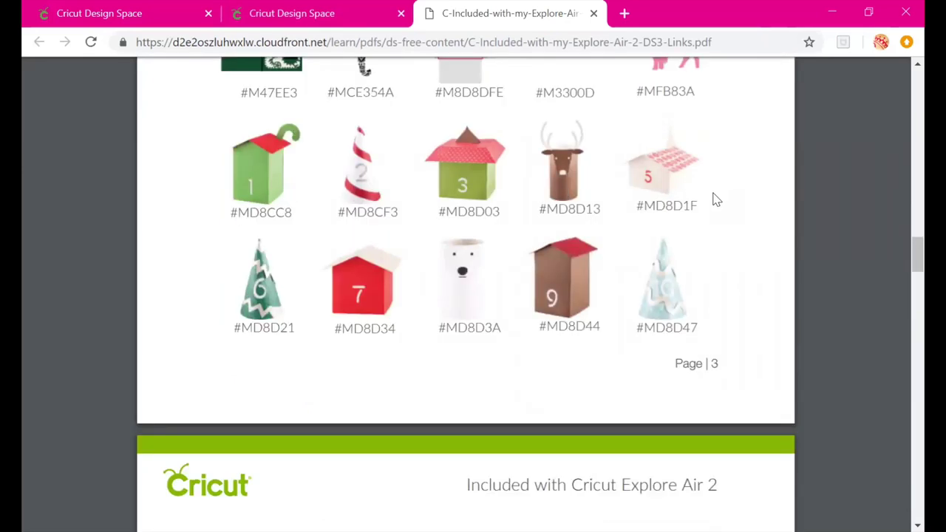
pyautogui.scroll(-3, 715, 199)
pyautogui.scroll(-9, 716, 199)
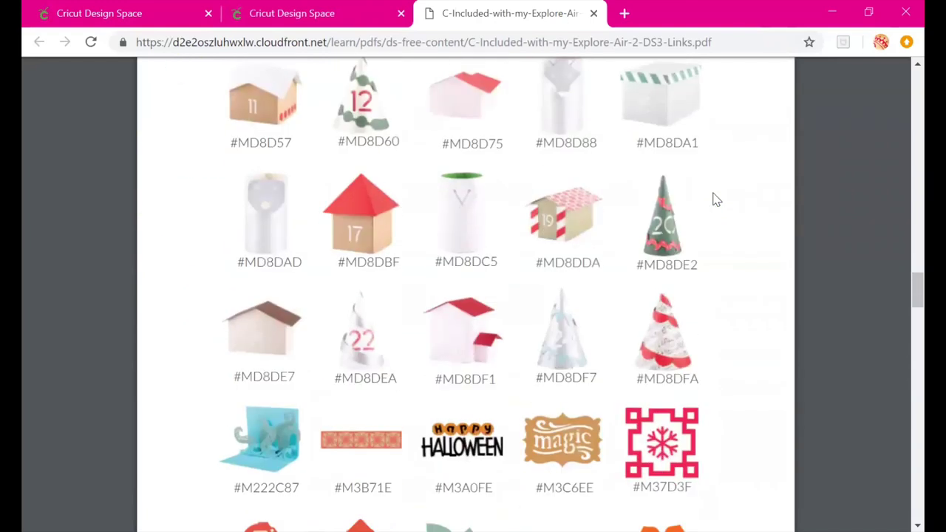
pyautogui.scroll(-8, 716, 200)
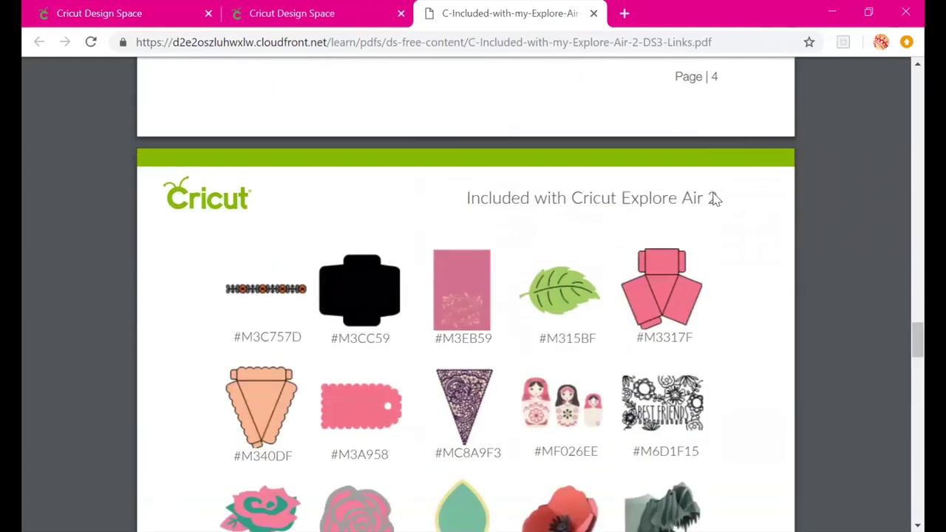
pyautogui.scroll(-9, 716, 200)
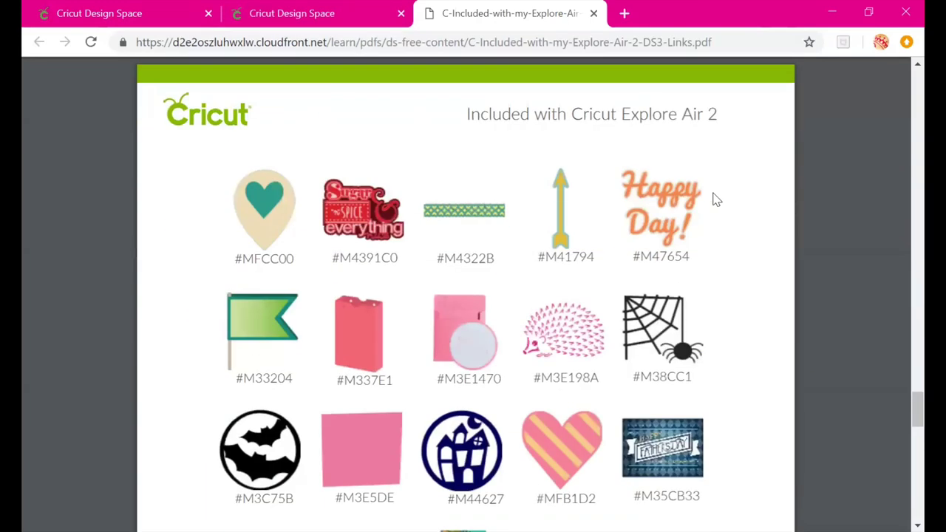
pyautogui.scroll(-5, 716, 199)
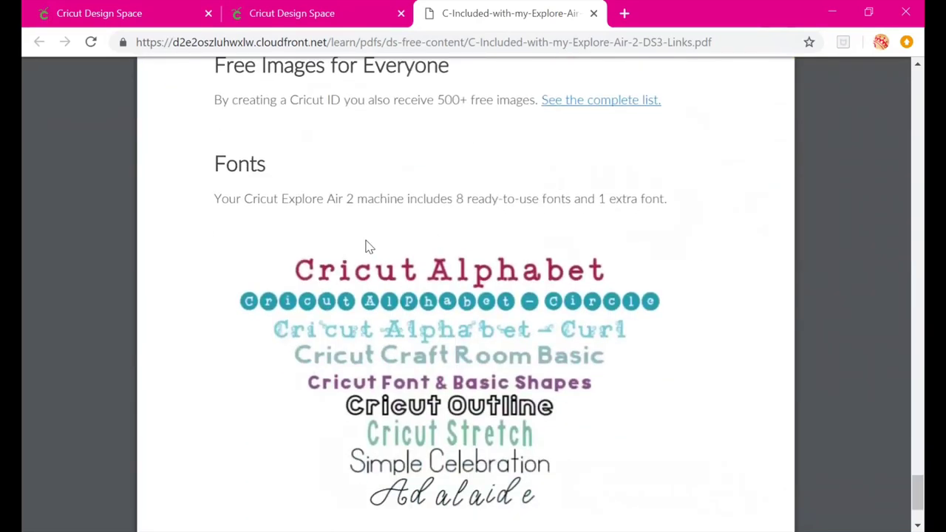
pyautogui.scroll(-1, 703, 204)
pyautogui.scroll(-1, 703, 204)
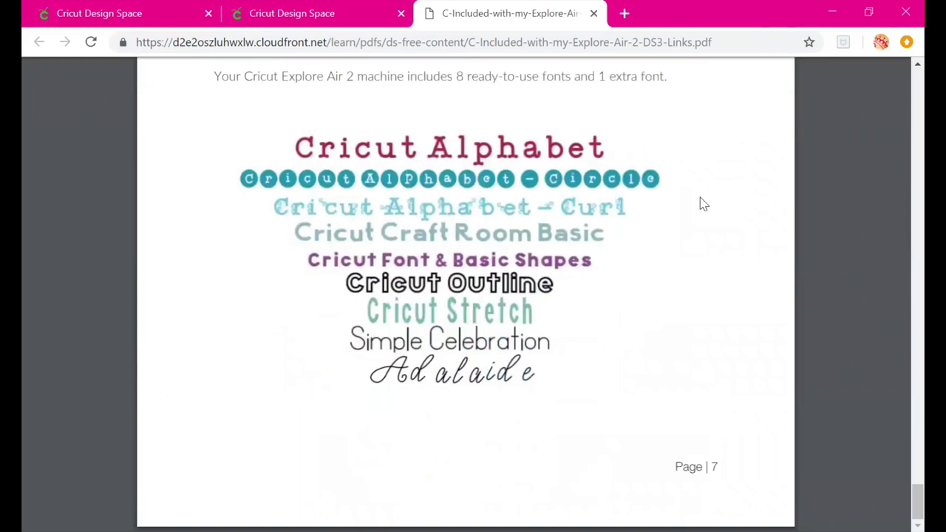
pyautogui.scroll(5, 698, 188)
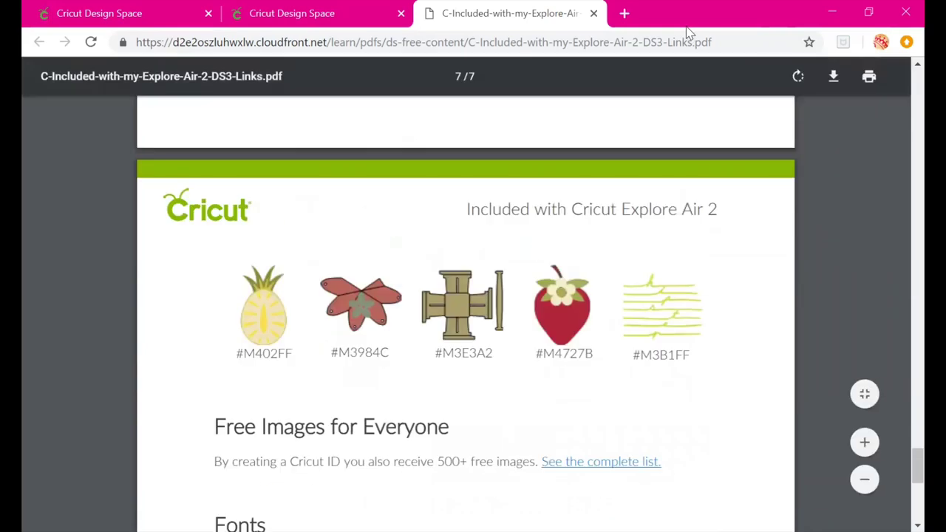
pyautogui.scroll(5, 584, 155)
pyautogui.scroll(15, 613, 182)
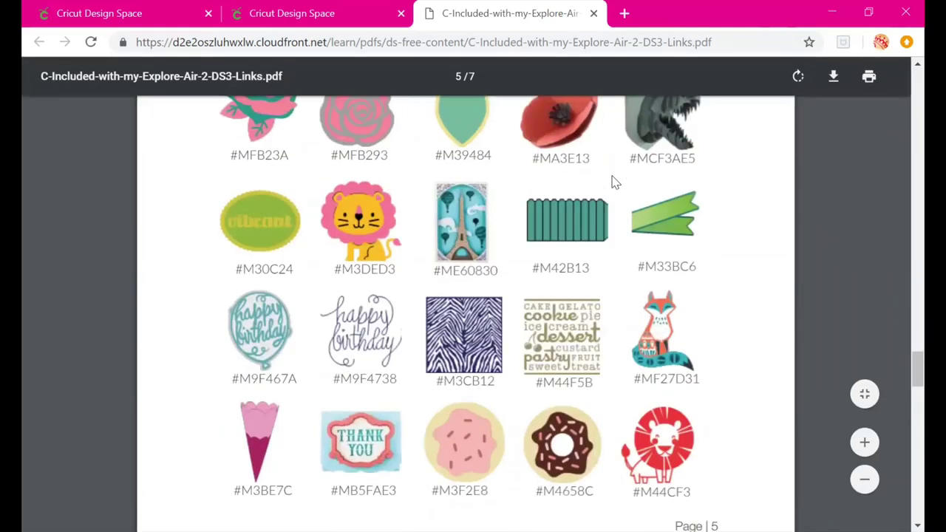
pyautogui.scroll(15, 613, 182)
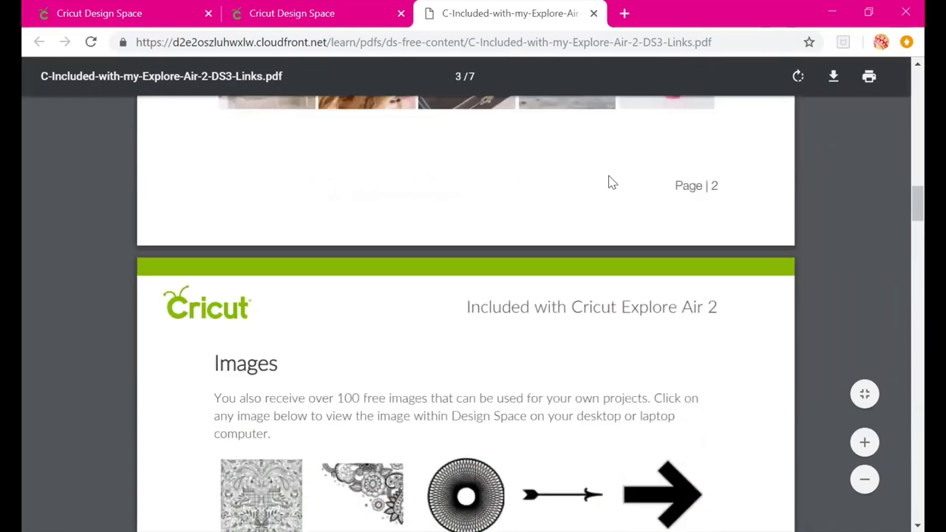
pyautogui.scroll(5, 608, 182)
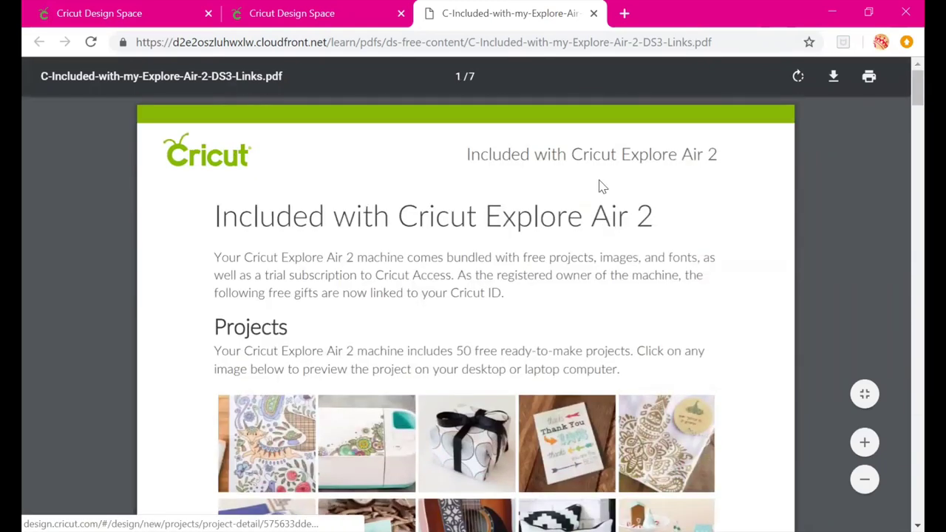
# Step: Return to the machine setup's final page and start designing to reach the home page
pyautogui.hotkey('ctrl', 'shift', 'Tab')
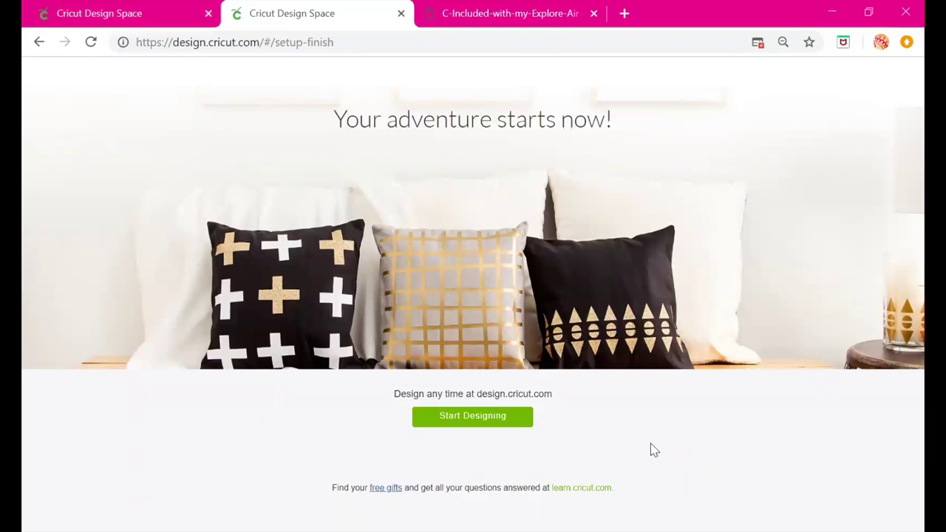
pyautogui.click(471, 421)
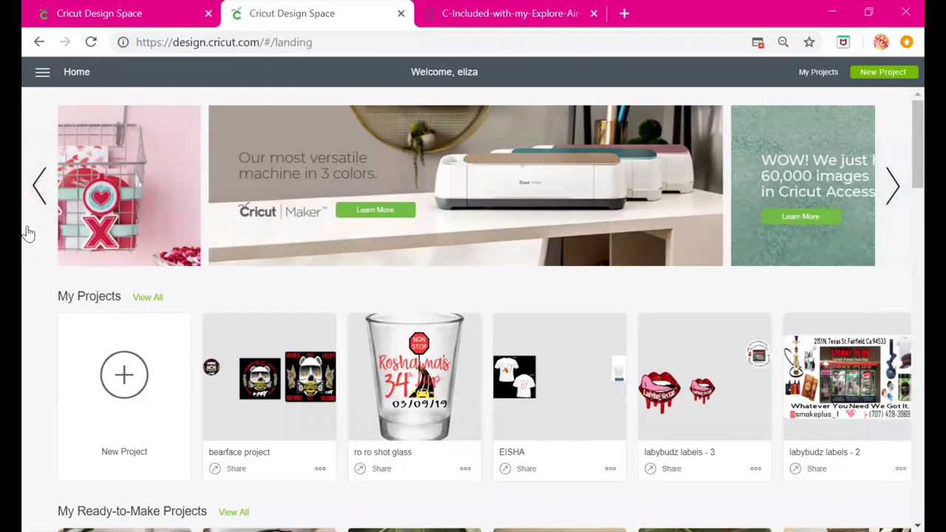
# Step: View the Calibration options for Rotary Blade, Knife Blade and Print Then Cut, and close them
pyautogui.click(42, 74)
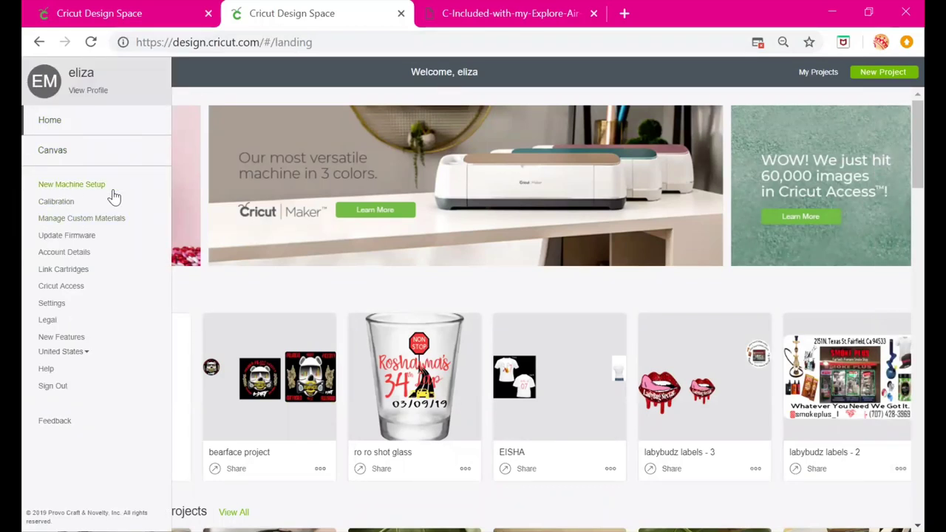
pyautogui.click(53, 210)
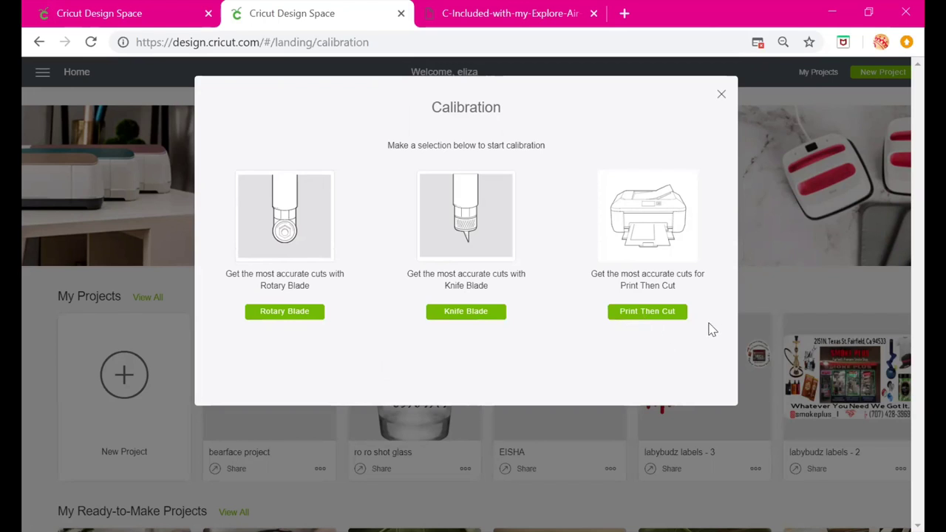
pyautogui.click(721, 86)
# Step: Go to Manage Custom Materials, open the Vinyl dial setting for editing to view its cut pressure controls, and cancel the edit
pyautogui.click(45, 75)
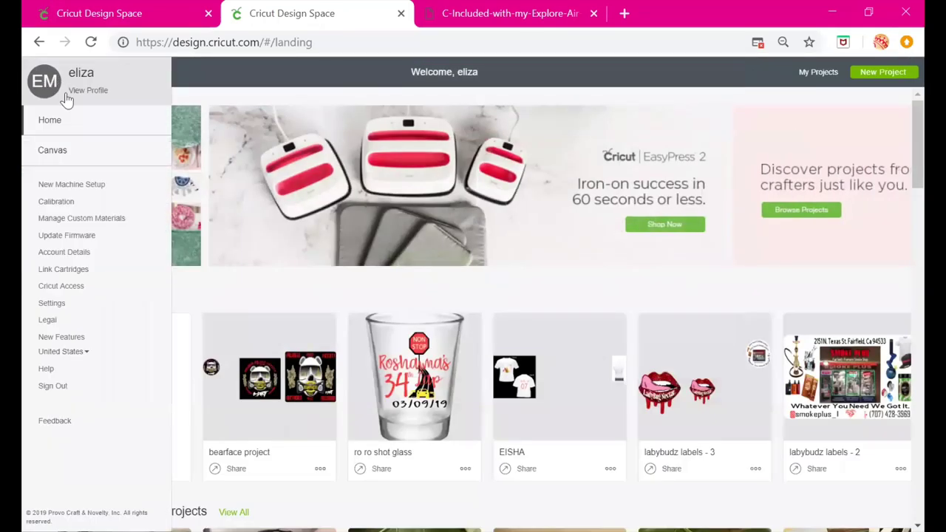
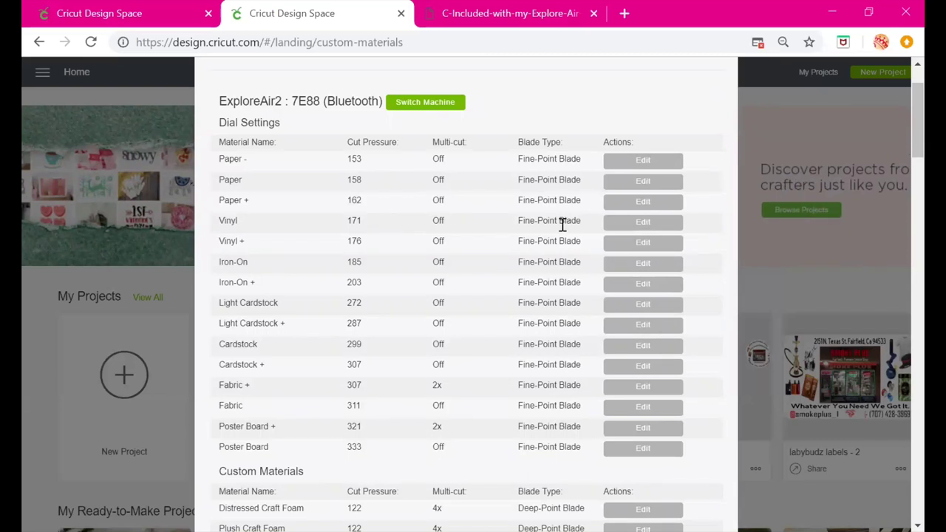
pyautogui.click(623, 222)
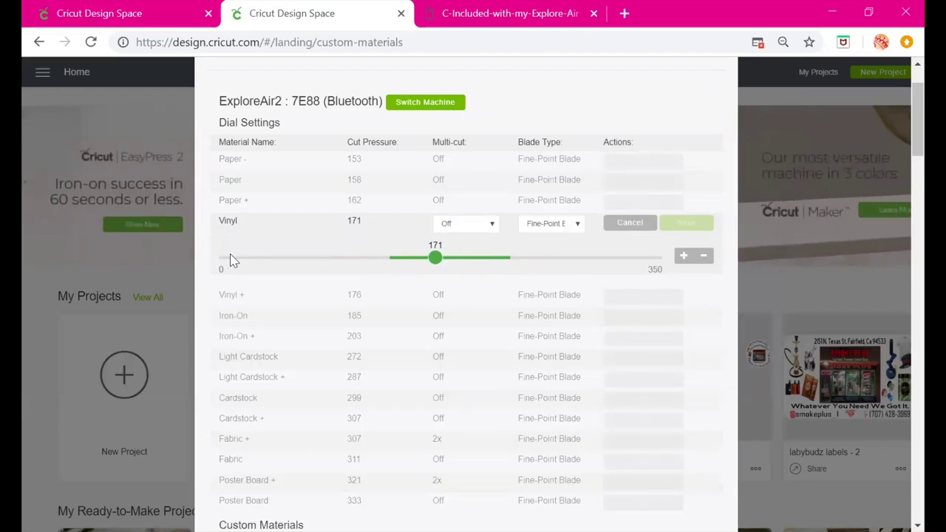
pyautogui.click(630, 225)
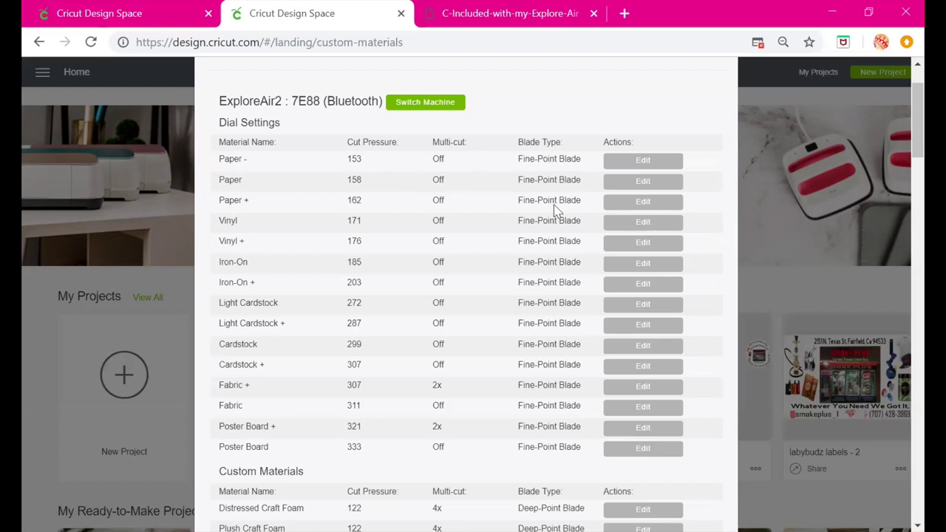
# Step: Examine the cut pressure, multi-cut and blade type of the listed dial settings and custom materials, and close the list
pyautogui.scroll(-1, 554, 205)
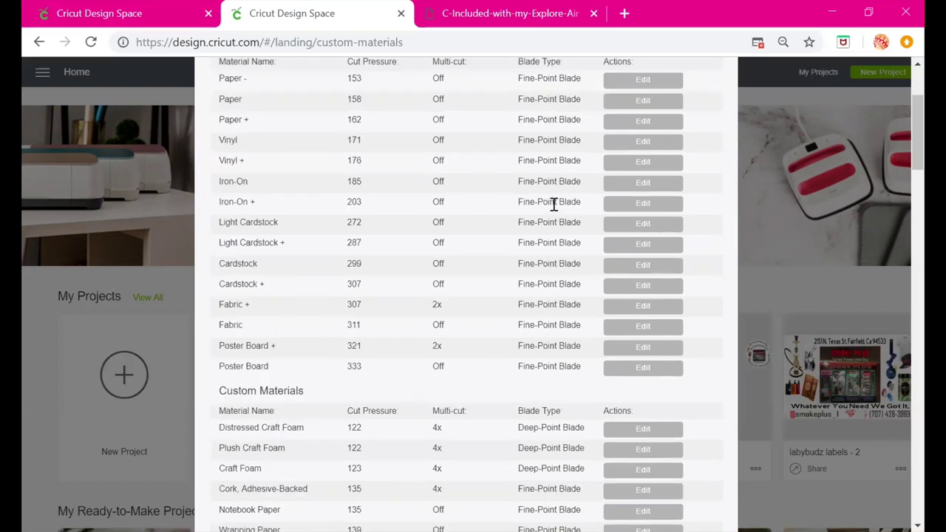
pyautogui.scroll(-1, 554, 205)
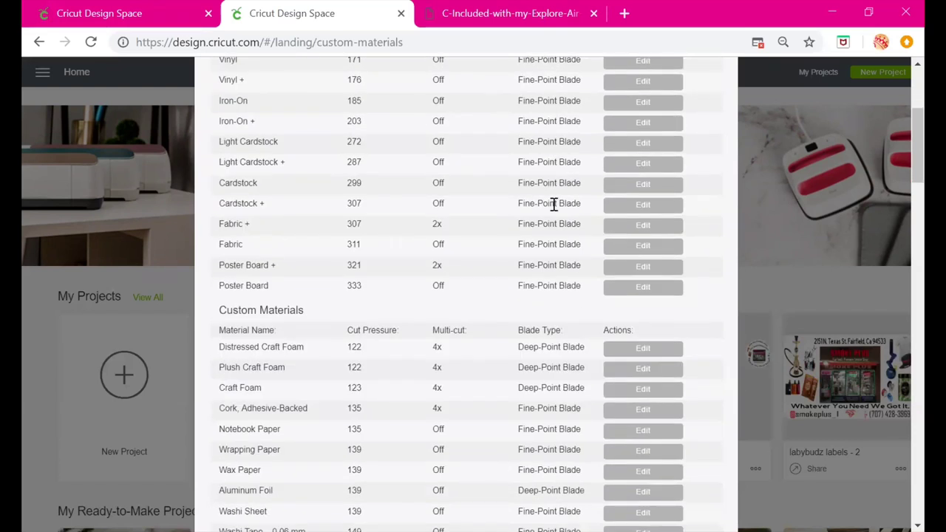
pyautogui.scroll(-1, 554, 205)
pyautogui.scroll(-1, 553, 205)
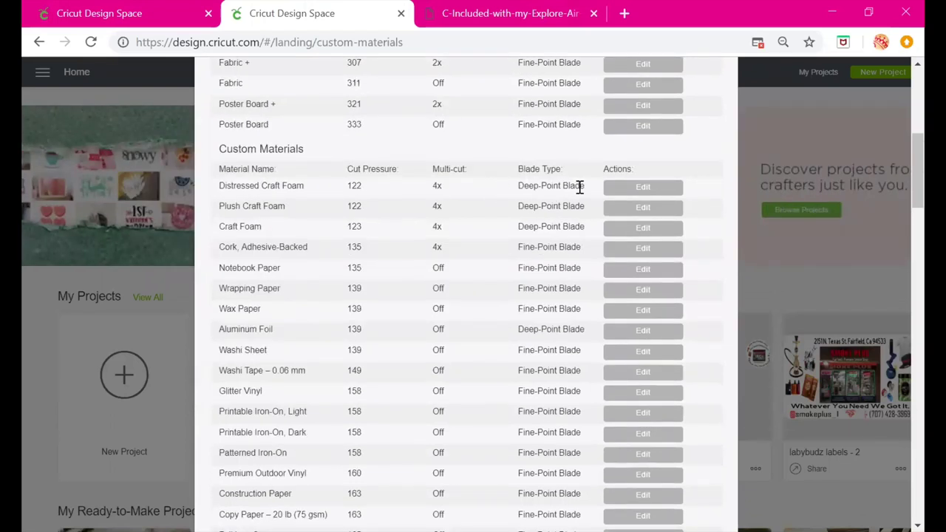
pyautogui.scroll(-1, 577, 187)
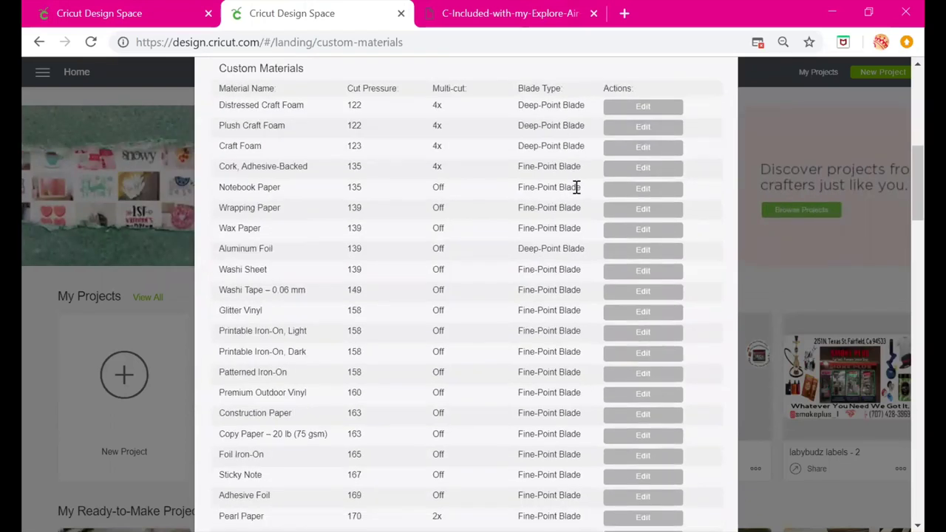
pyautogui.scroll(-1, 576, 187)
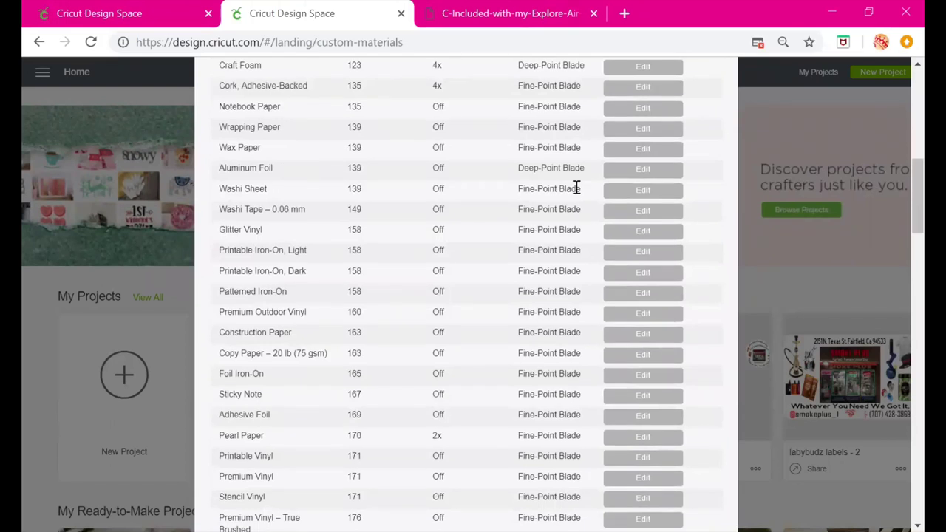
pyautogui.scroll(-1, 577, 188)
pyautogui.scroll(-1, 577, 188)
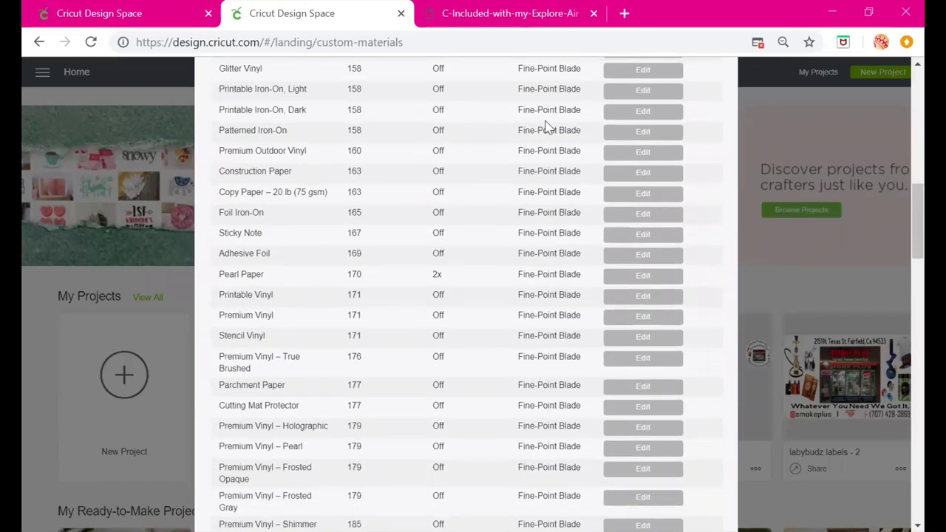
pyautogui.scroll(-3, 547, 127)
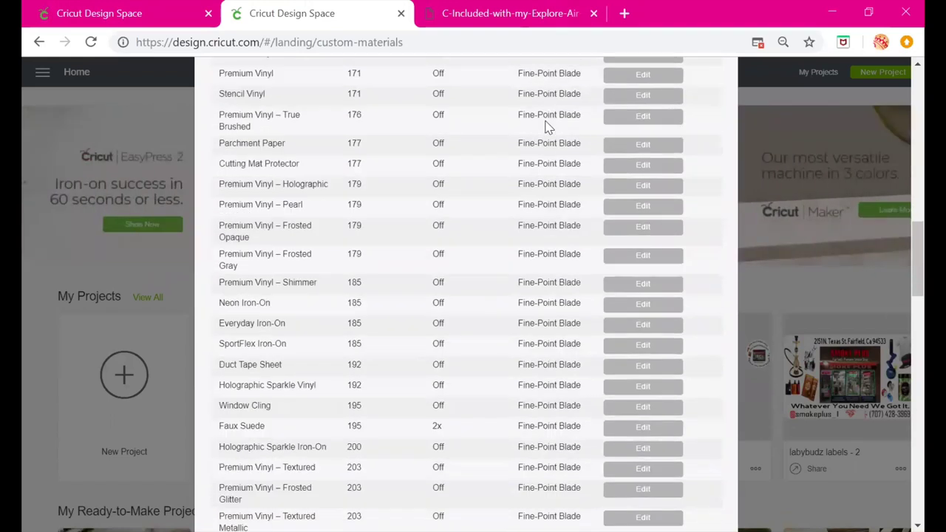
pyautogui.scroll(-3, 547, 127)
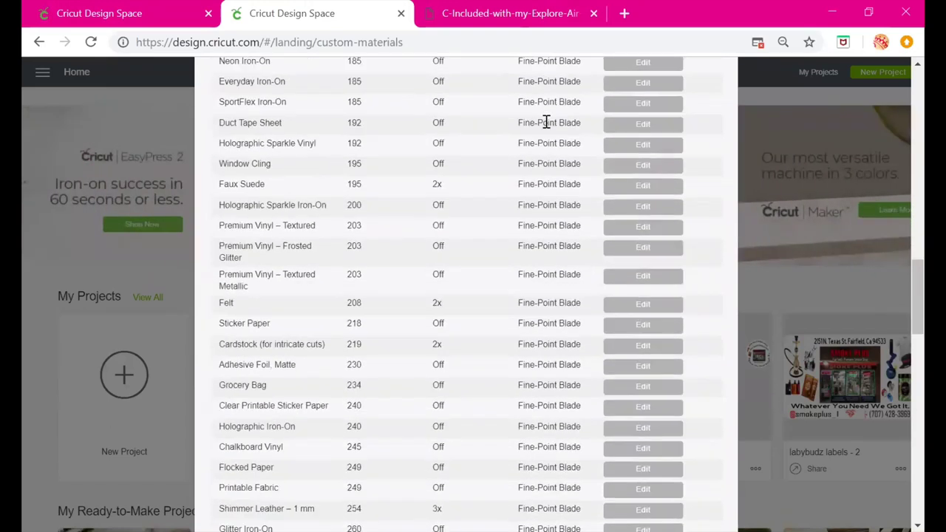
pyautogui.scroll(-3, 547, 122)
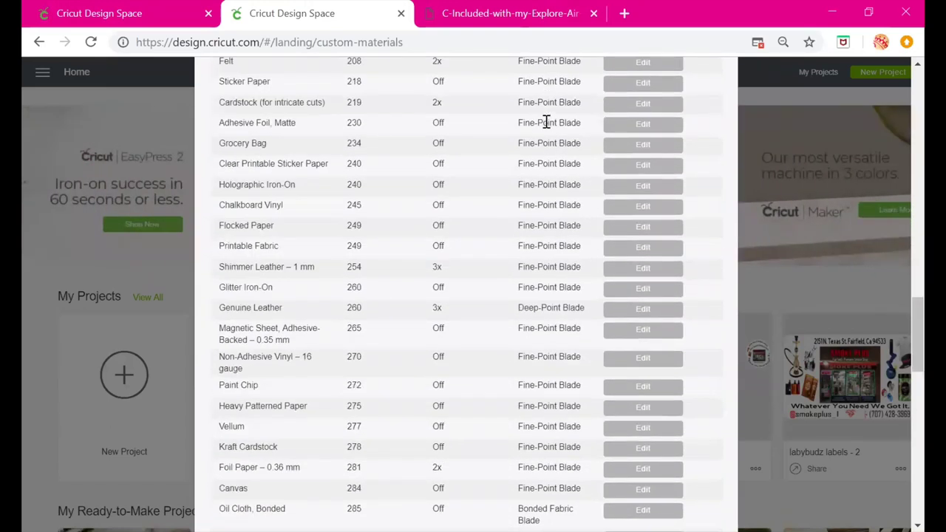
pyautogui.scroll(-2, 547, 122)
pyautogui.scroll(-1, 547, 127)
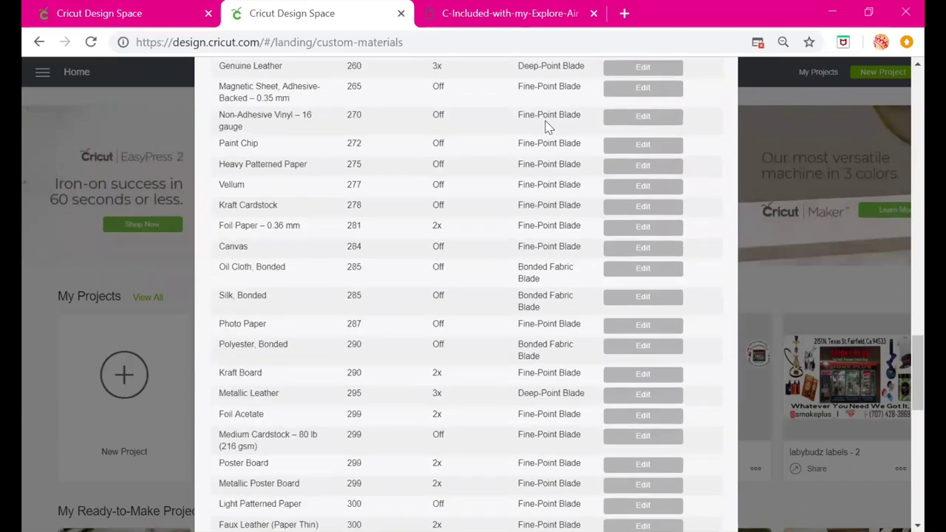
pyautogui.scroll(17, 547, 126)
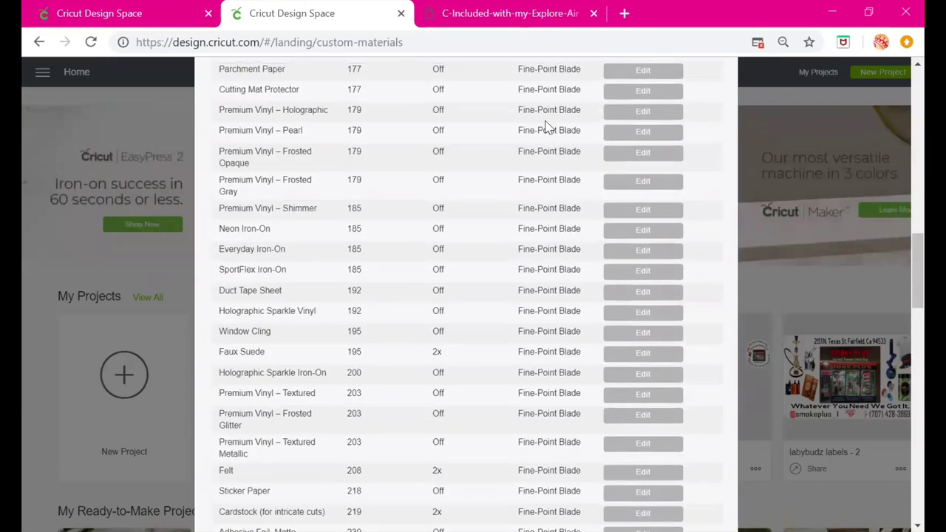
pyautogui.scroll(2, 547, 122)
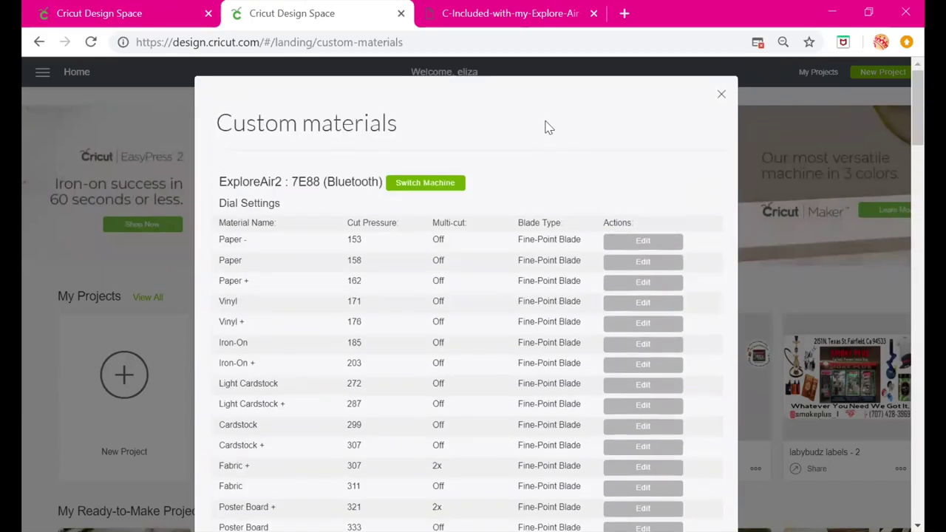
pyautogui.click(721, 96)
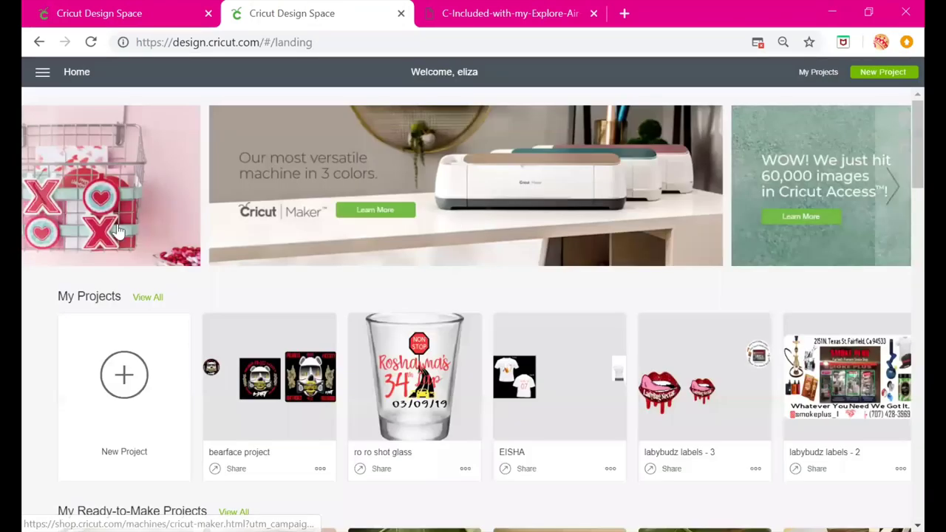
# Step: Check the firmware status of the connected Explore Air 2 with Update Firmware, and close the dialog
pyautogui.click(42, 74)
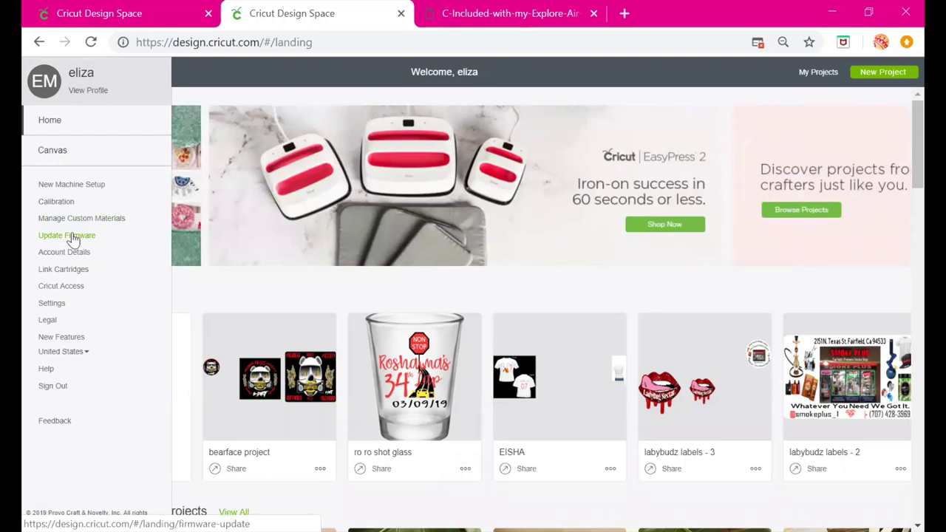
pyautogui.click(65, 236)
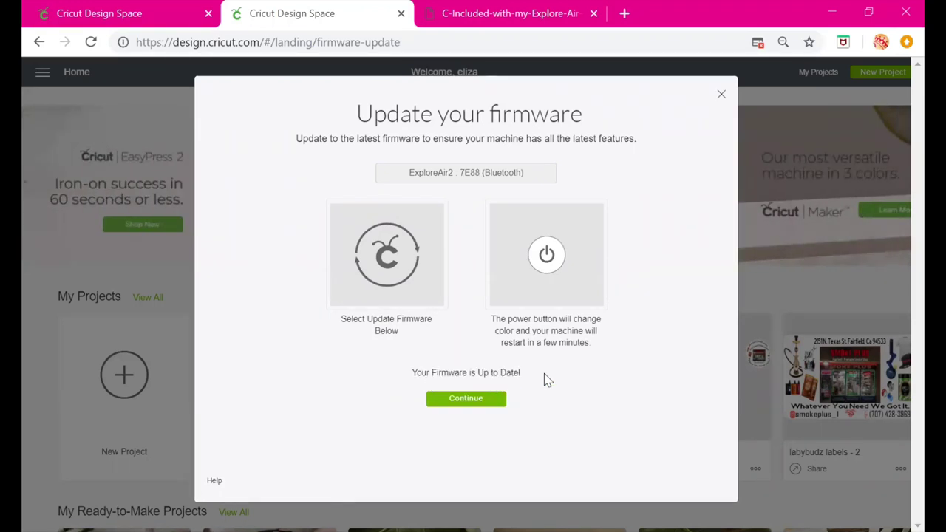
pyautogui.click(721, 97)
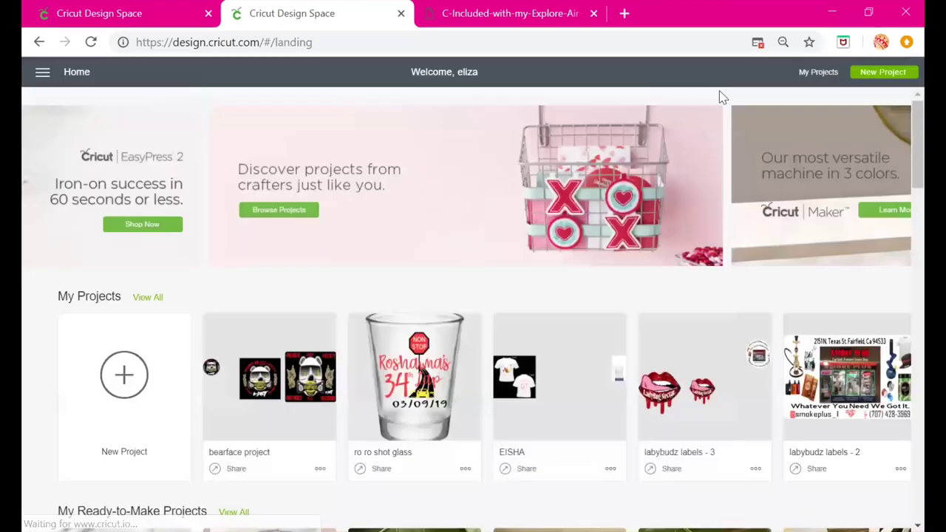
# Step: Open Account Details and look through the My Account page's sections, from Order History to Redeem Promotion
pyautogui.click(43, 73)
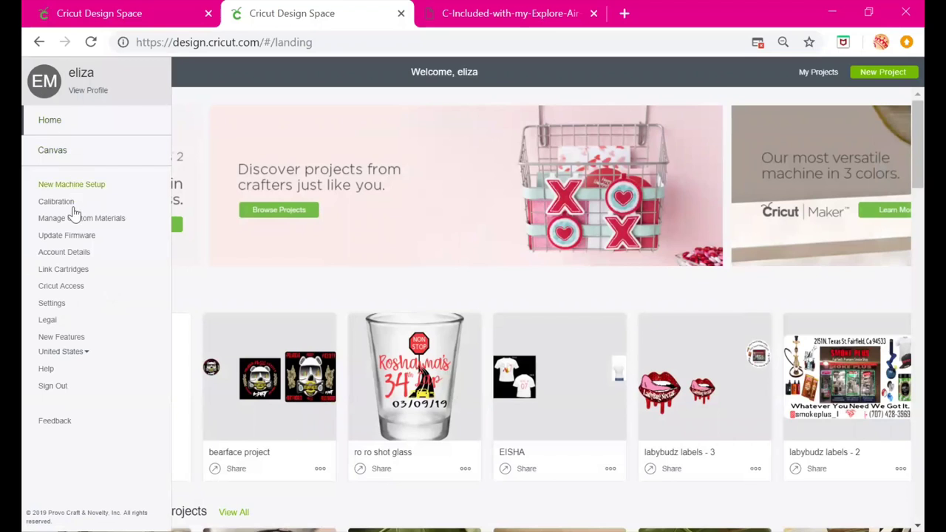
pyautogui.click(57, 253)
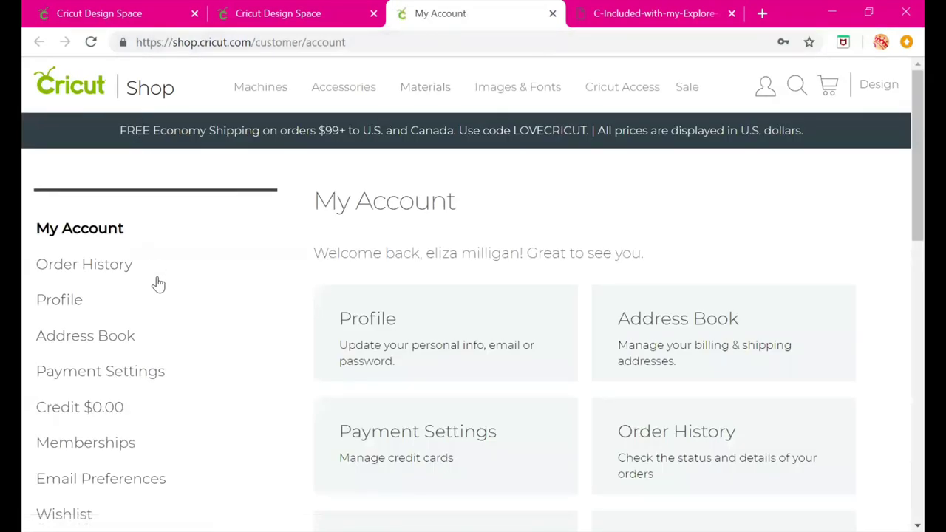
pyautogui.scroll(-1, 148, 377)
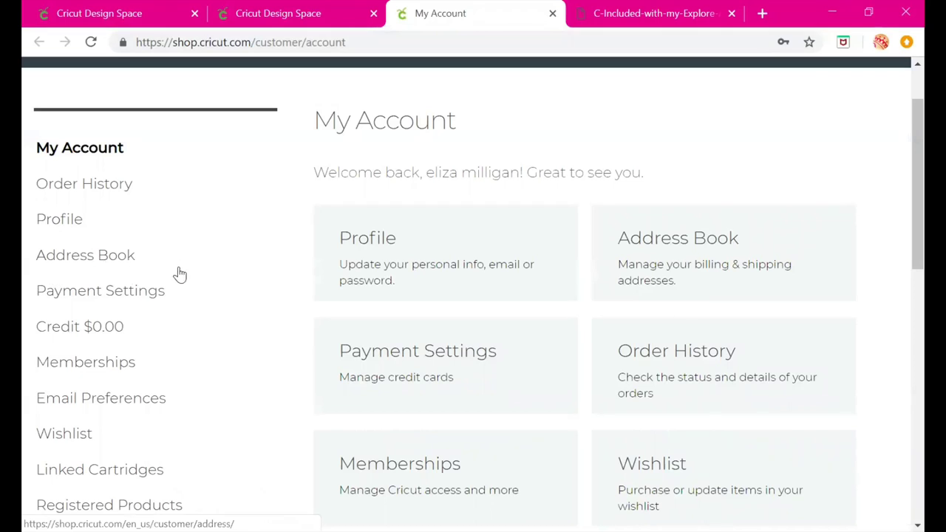
pyautogui.scroll(-1, 179, 274)
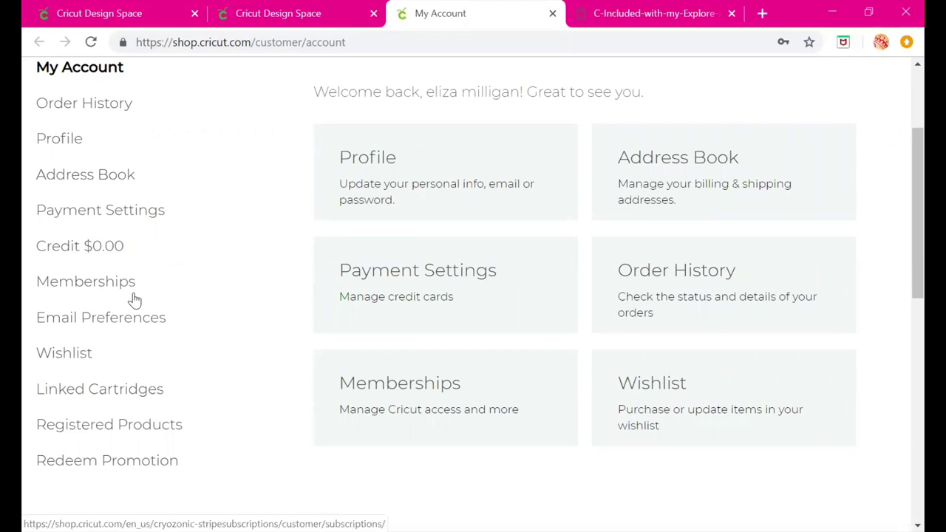
pyautogui.scroll(-1, 141, 295)
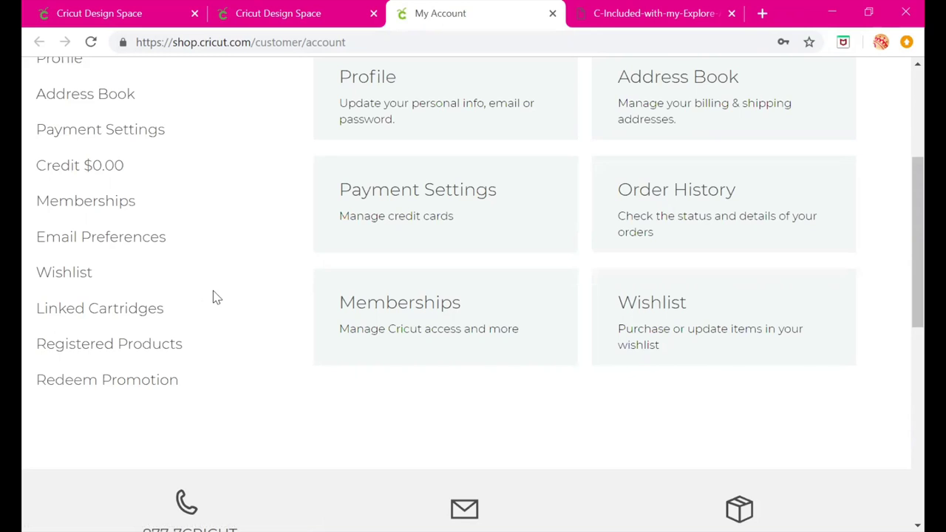
# Step: Open the account's Linked Cartridges page and review the cartridges' names, dates added, expirations and types
pyautogui.click(139, 311)
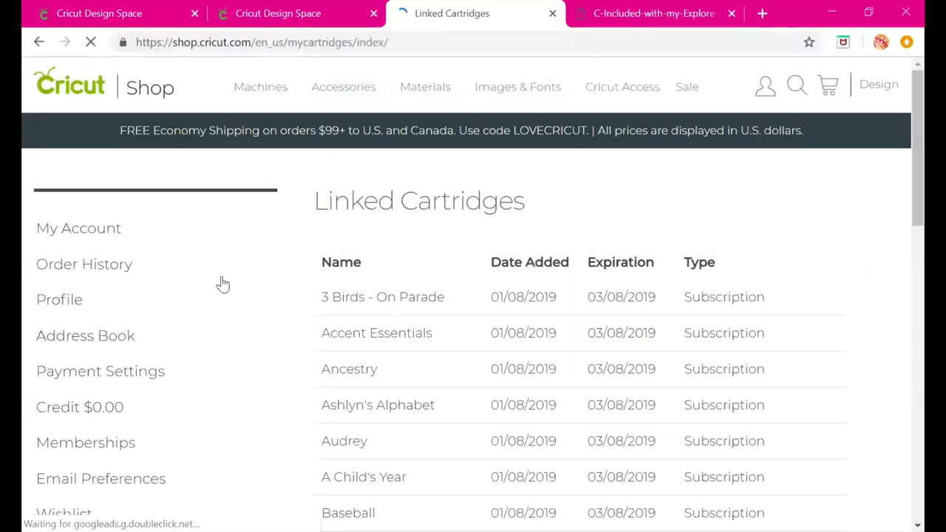
pyautogui.scroll(-1, 806, 259)
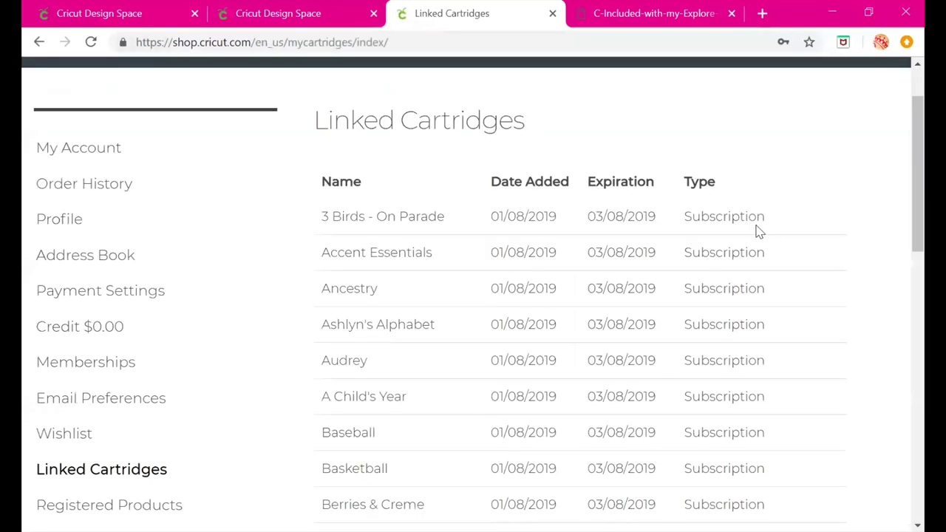
pyautogui.scroll(-2, 725, 220)
pyautogui.scroll(-2, 736, 274)
pyautogui.scroll(4, 739, 284)
pyautogui.scroll(1, 451, 247)
pyautogui.scroll(-1, 424, 213)
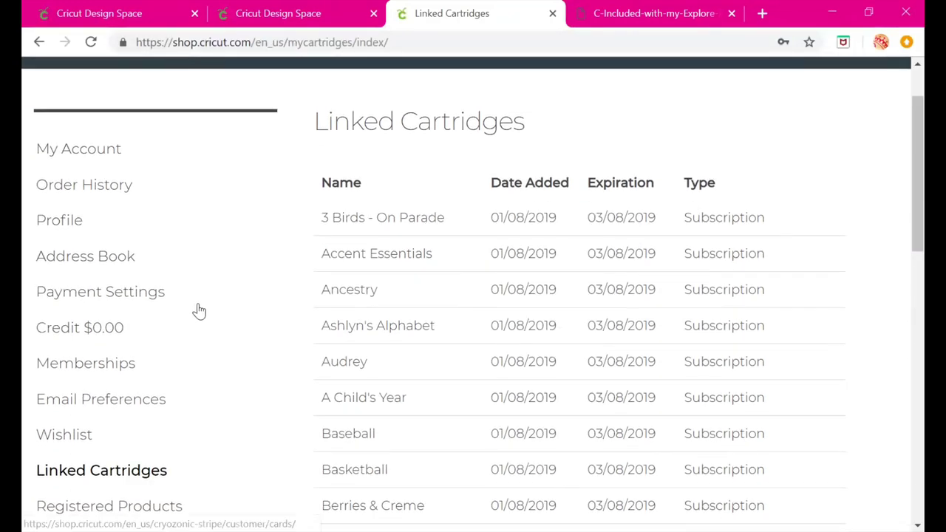
pyautogui.scroll(1, 196, 311)
# Step: Switch back to Design Space, view the Cricut Access subscription information, close it and return to the home page
pyautogui.click(305, 15)
pyautogui.click(42, 71)
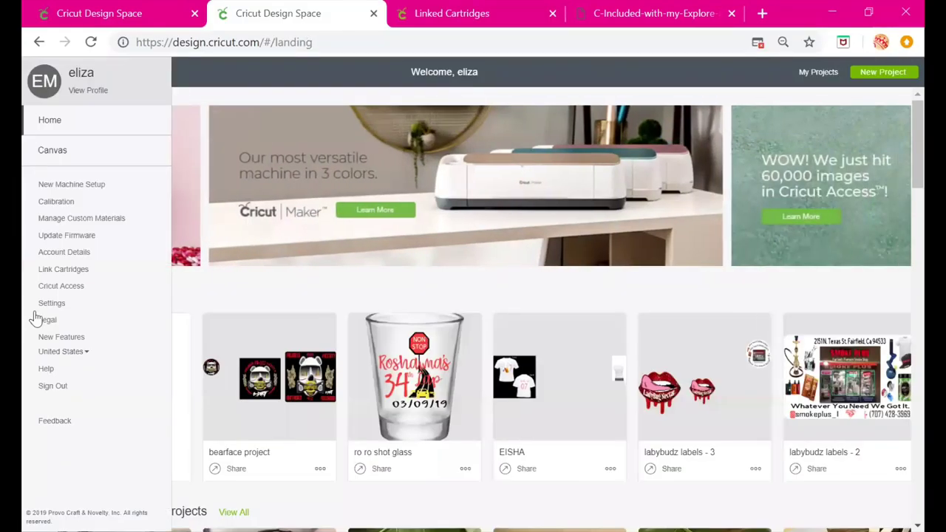
pyautogui.click(72, 288)
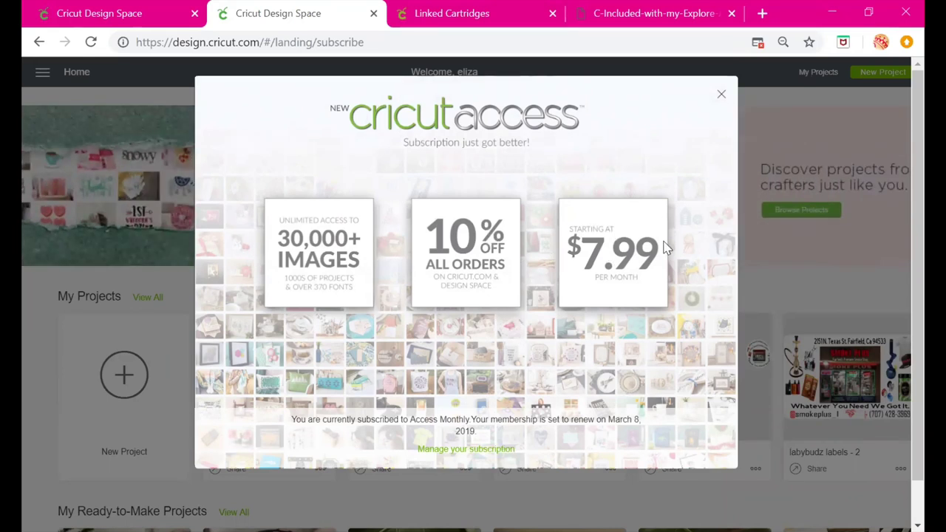
pyautogui.click(719, 98)
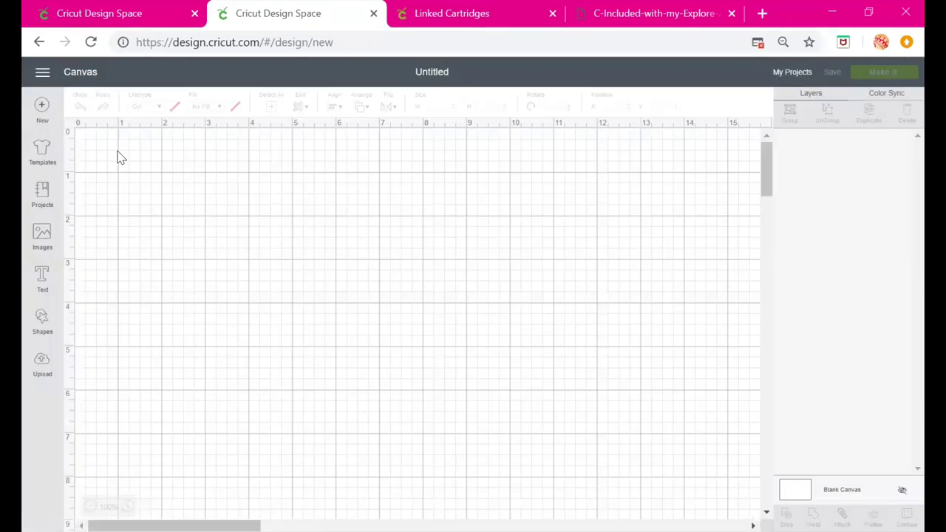
pyautogui.click(42, 74)
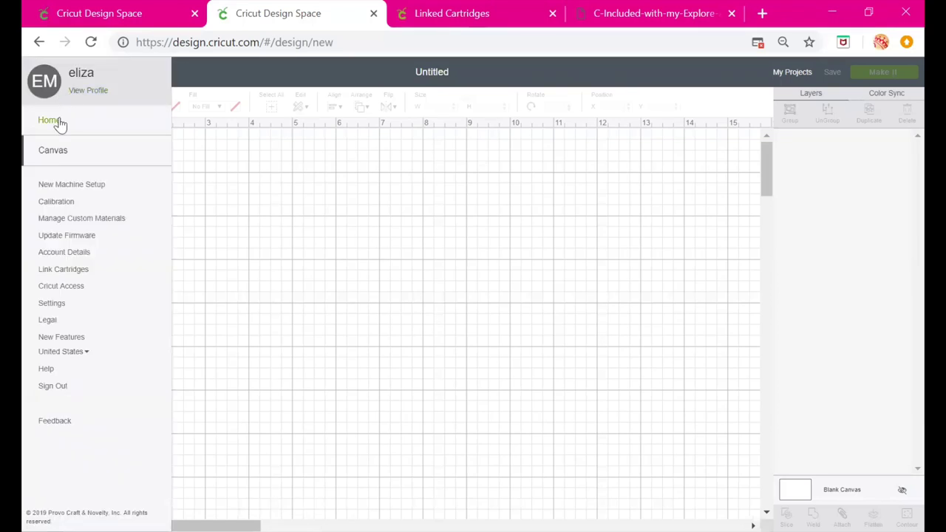
pyautogui.click(58, 121)
# Step: Open the Design Space settings, try the Partial Grid canvas option and set the canvas grid to No Grid
pyautogui.click(42, 71)
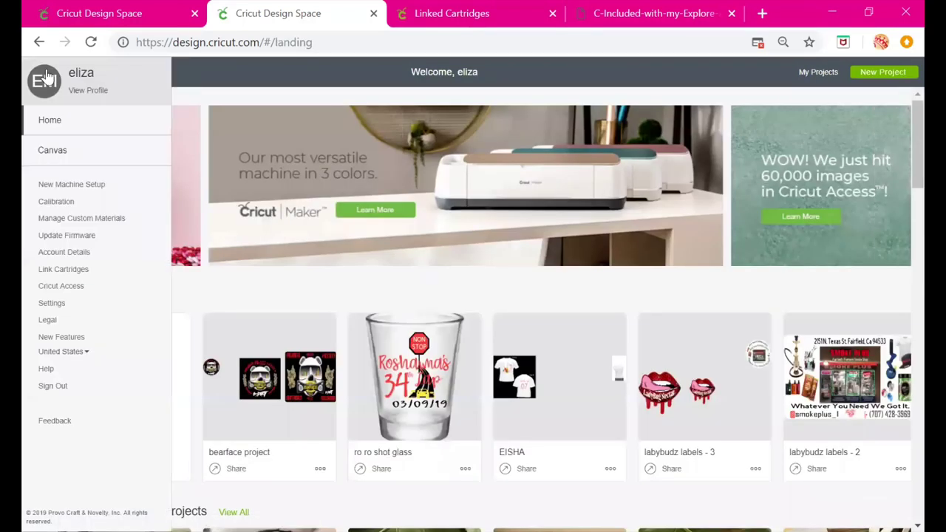
pyautogui.click(52, 309)
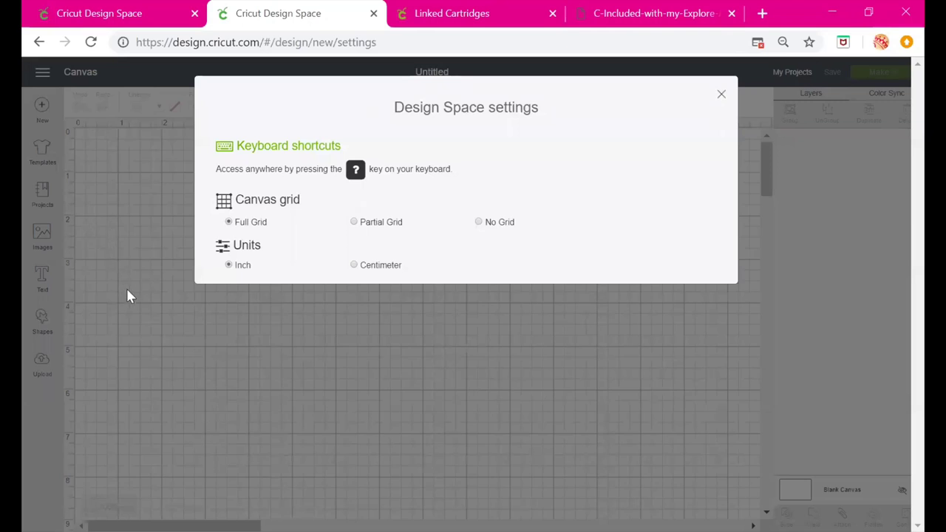
pyautogui.click(354, 222)
pyautogui.click(480, 222)
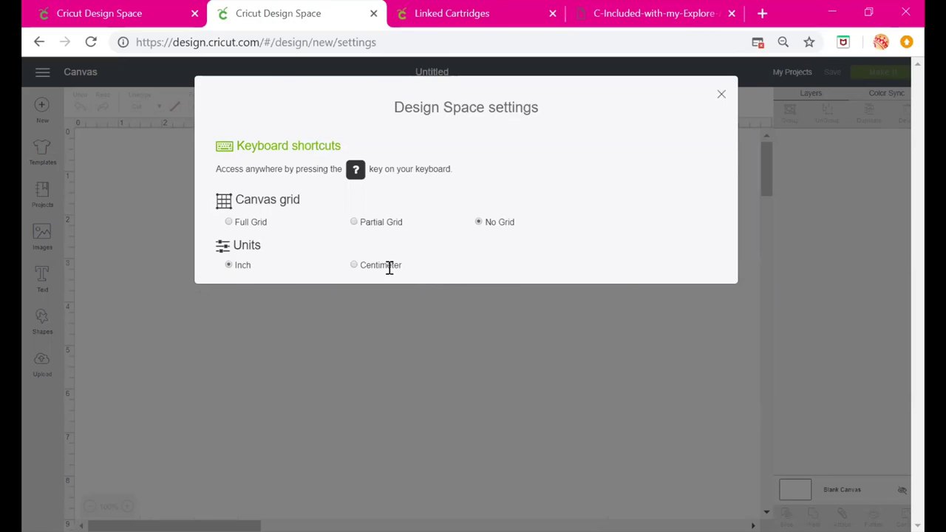
# Step: Set the canvas grid to Full Grid, review the keyboard shortcuts list and close the settings
pyautogui.click(229, 223)
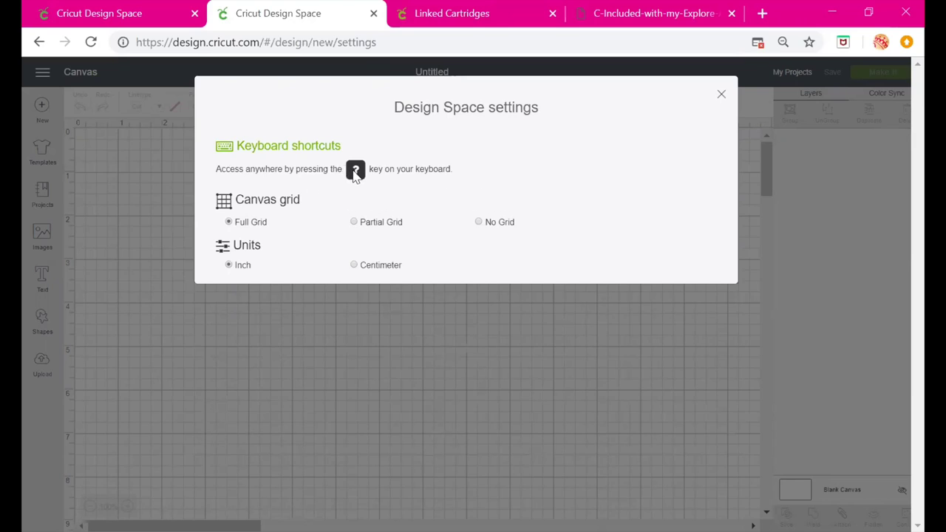
pyautogui.click(304, 148)
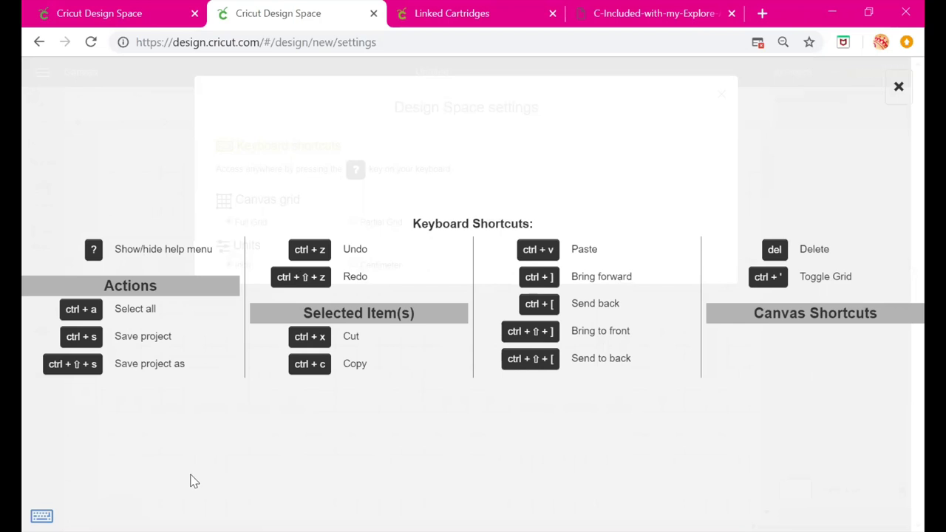
pyautogui.click(899, 87)
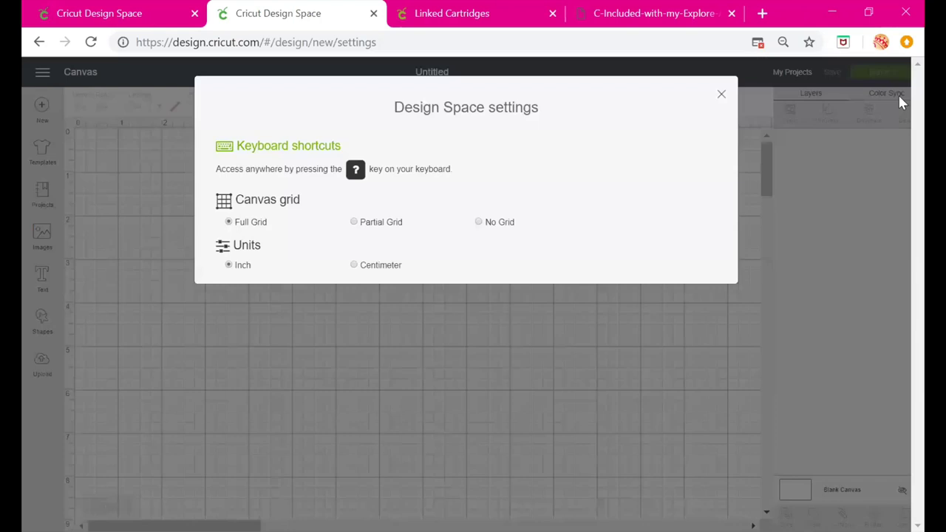
pyautogui.click(722, 102)
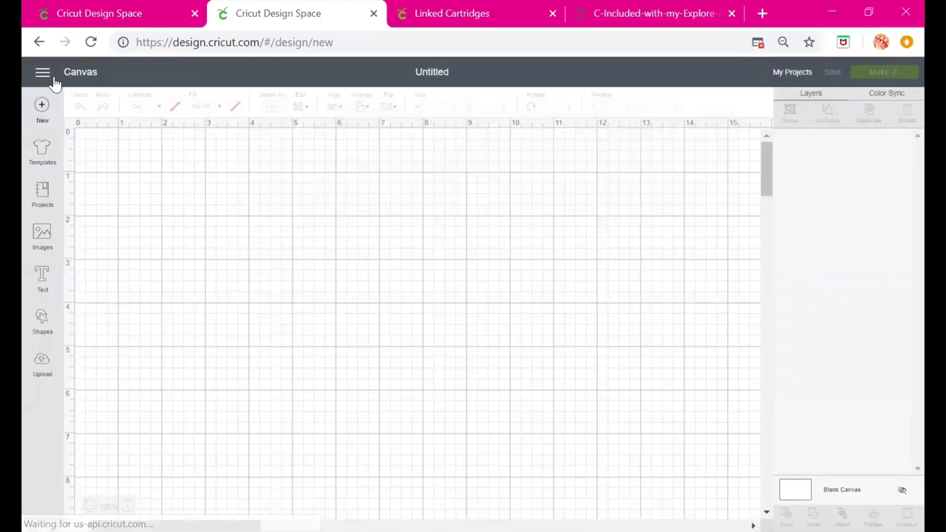
# Step: Reopen the Design Space settings to view the keyboard shortcuts once more, and return to the home page
pyautogui.click(42, 74)
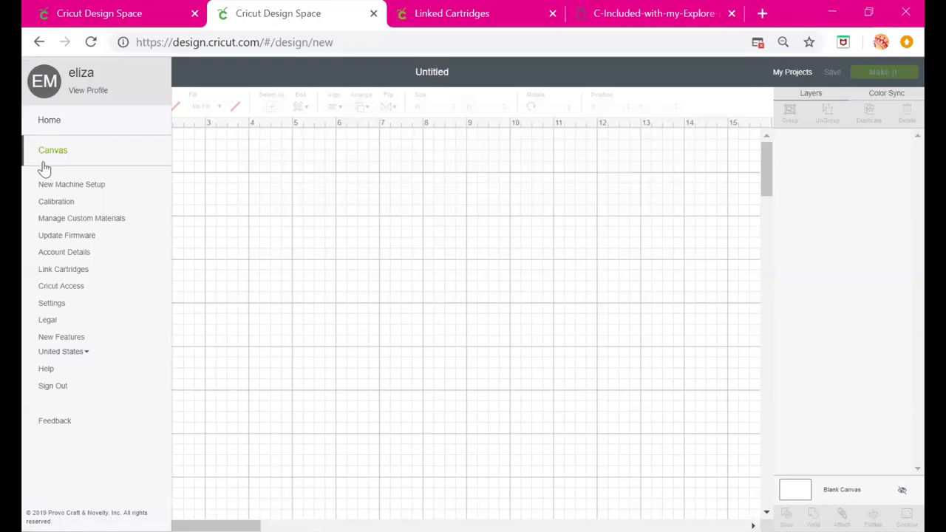
pyautogui.click(46, 304)
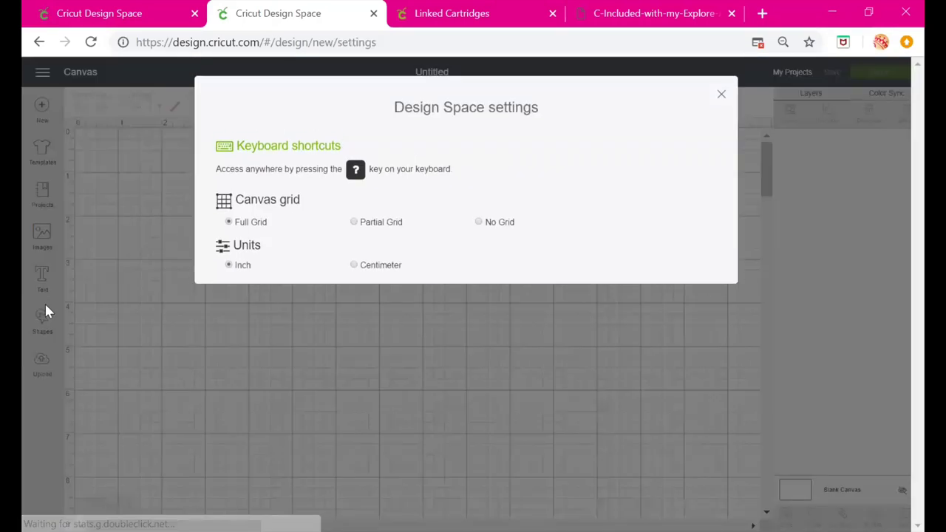
pyautogui.click(266, 148)
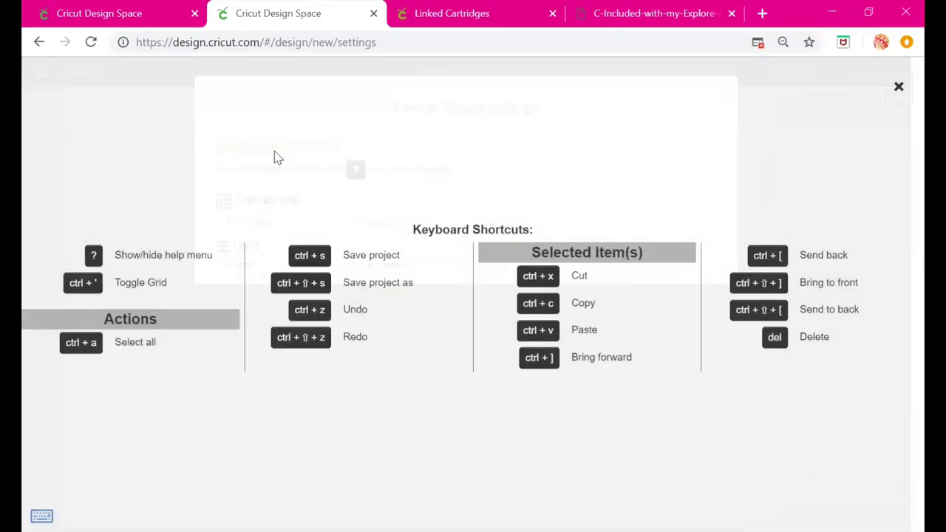
pyautogui.click(899, 88)
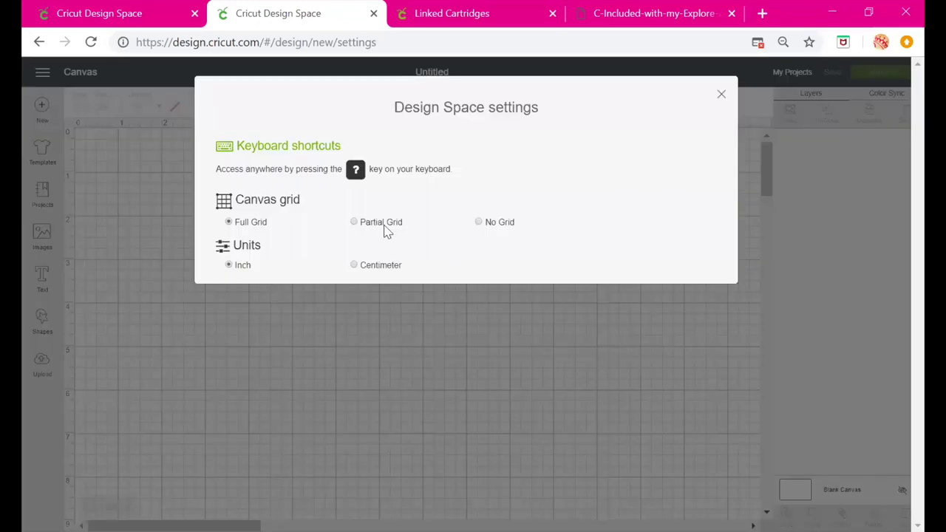
pyautogui.click(722, 96)
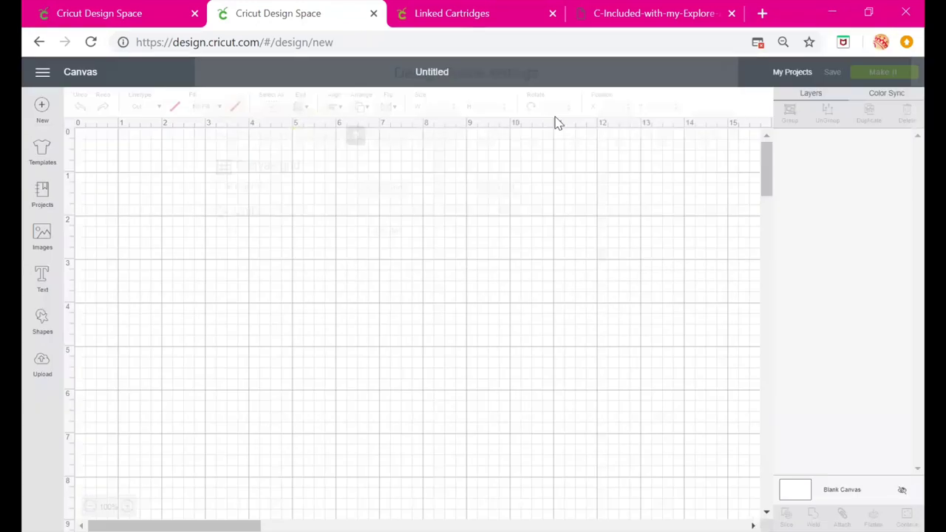
pyautogui.click(42, 71)
pyautogui.click(54, 121)
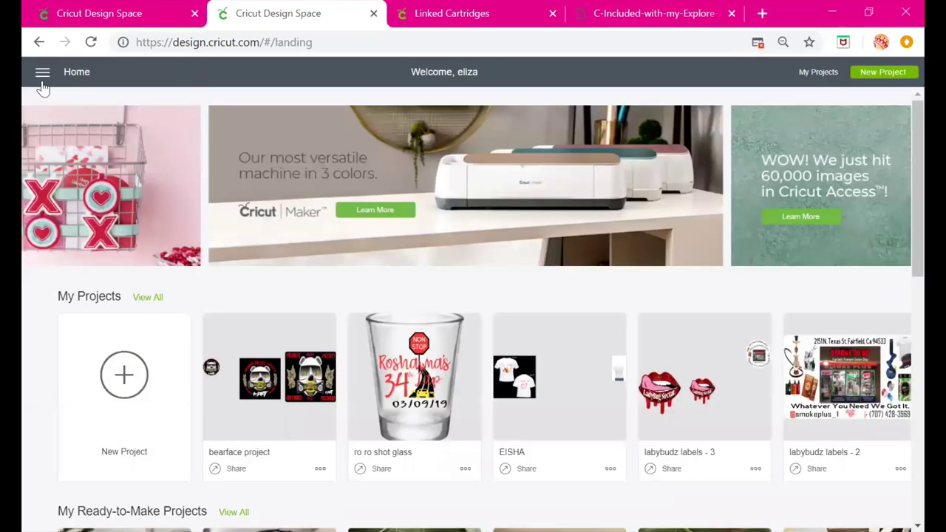
# Step: Open Cricut's Legal page, glance through its opening section and switch back to Design Space
pyautogui.click(42, 73)
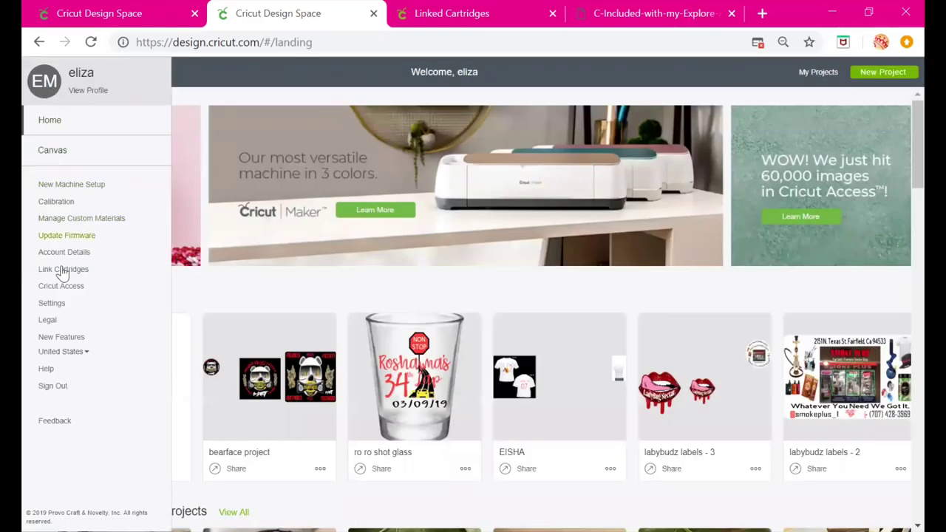
pyautogui.click(48, 322)
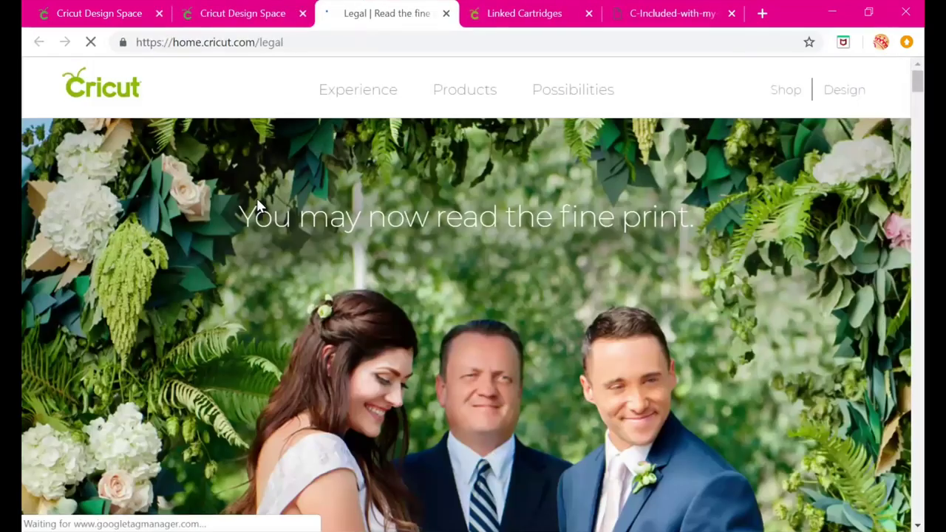
pyautogui.scroll(-2, 774, 240)
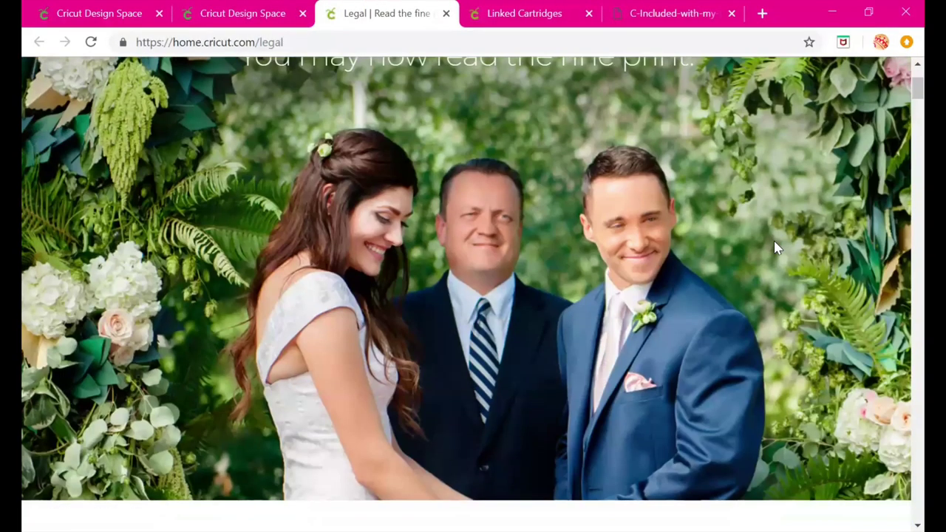
pyautogui.scroll(2, 776, 248)
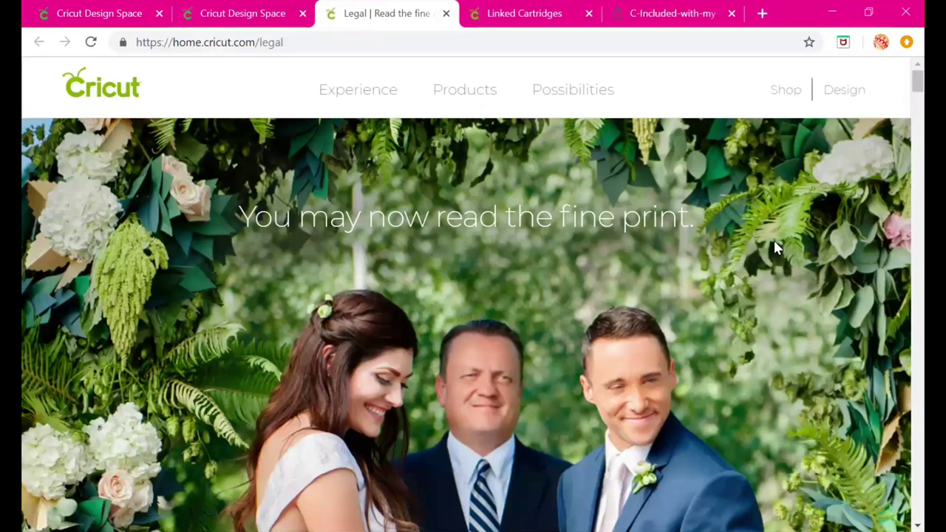
pyautogui.scroll(-2, 776, 247)
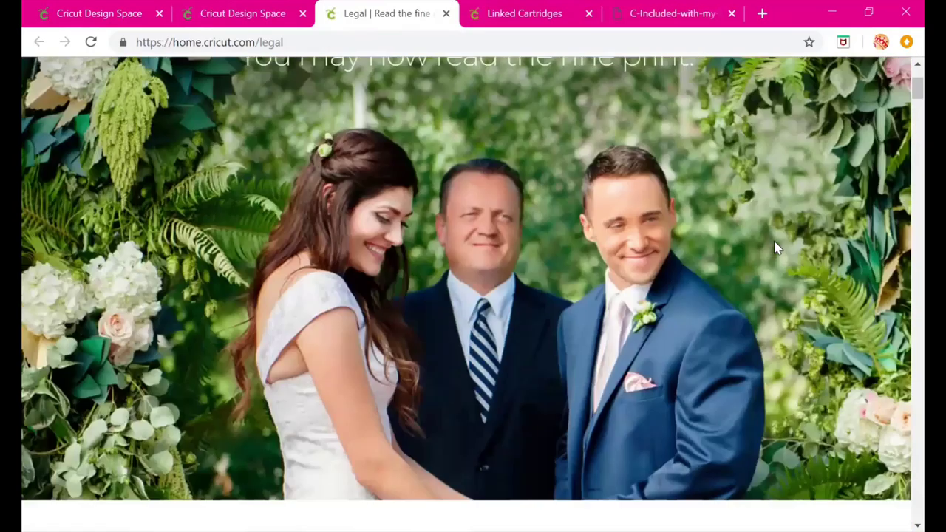
pyautogui.scroll(2, 775, 247)
pyautogui.click(235, 10)
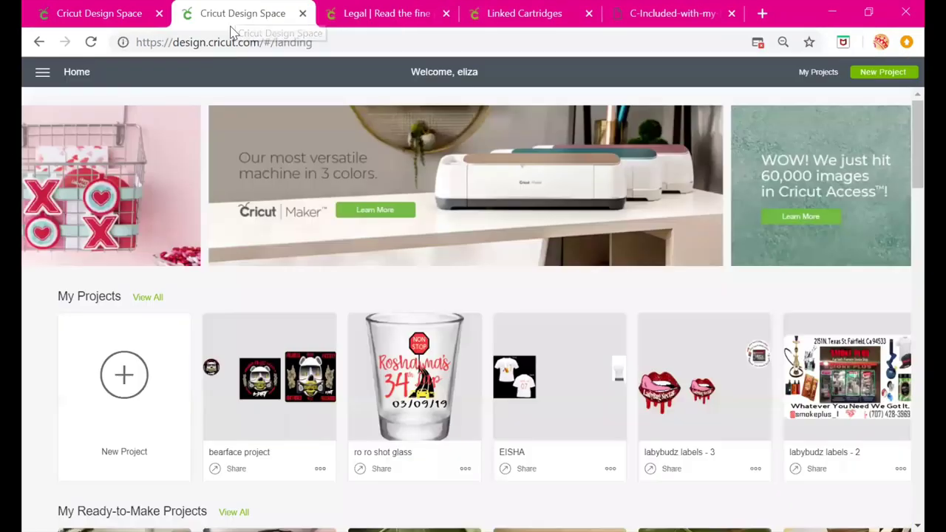
# Step: Open the New Features tour on the canvas, skip the tutorial and return to the home page
pyautogui.click(42, 73)
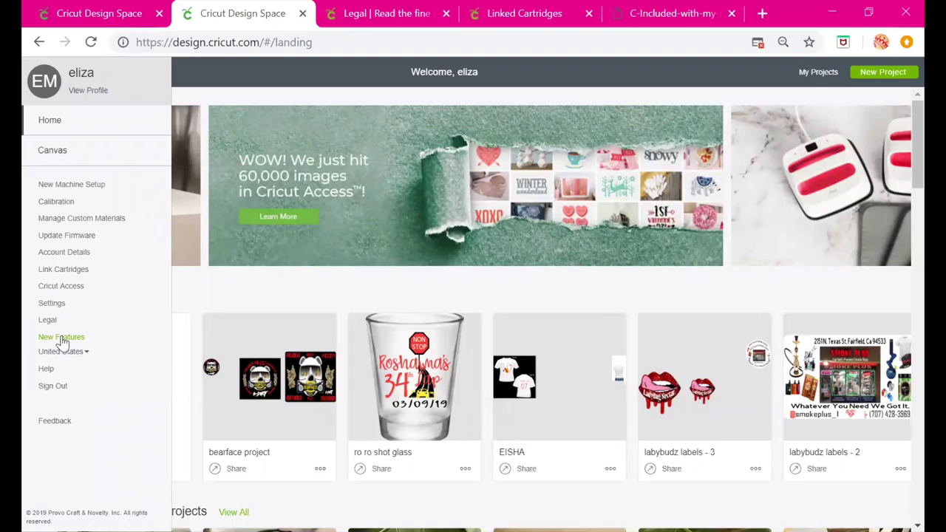
pyautogui.click(62, 337)
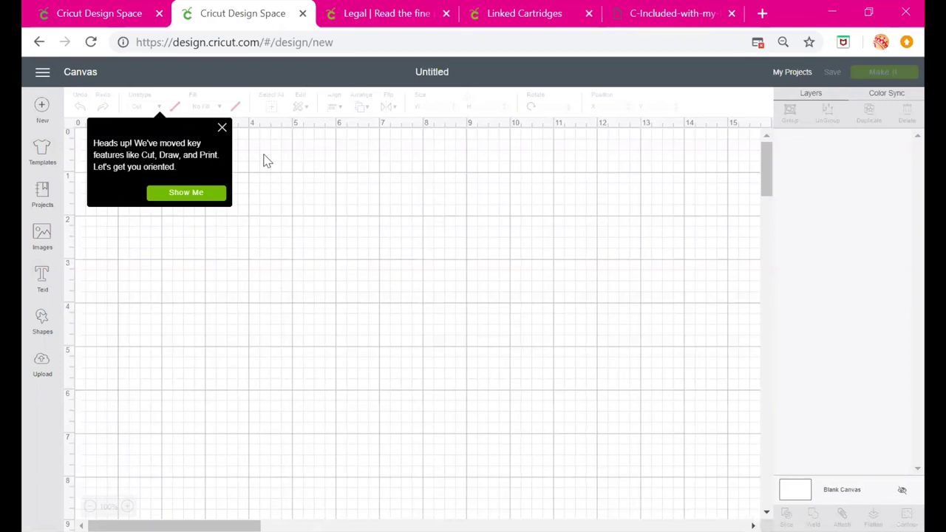
pyautogui.click(221, 129)
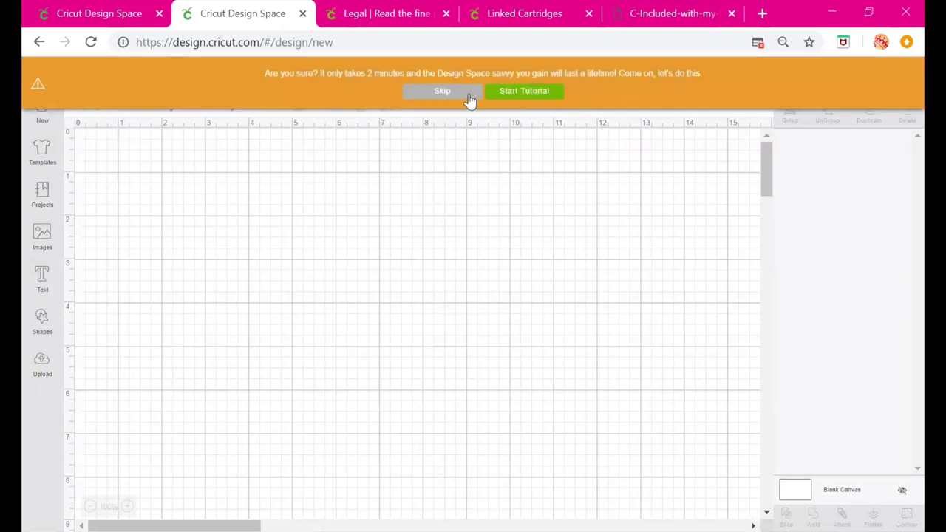
pyautogui.click(451, 96)
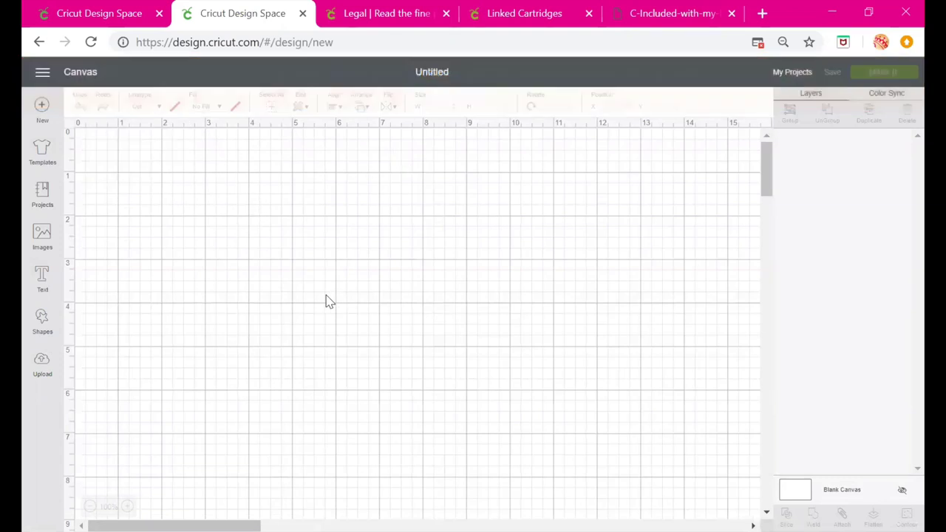
pyautogui.click(42, 73)
pyautogui.click(50, 121)
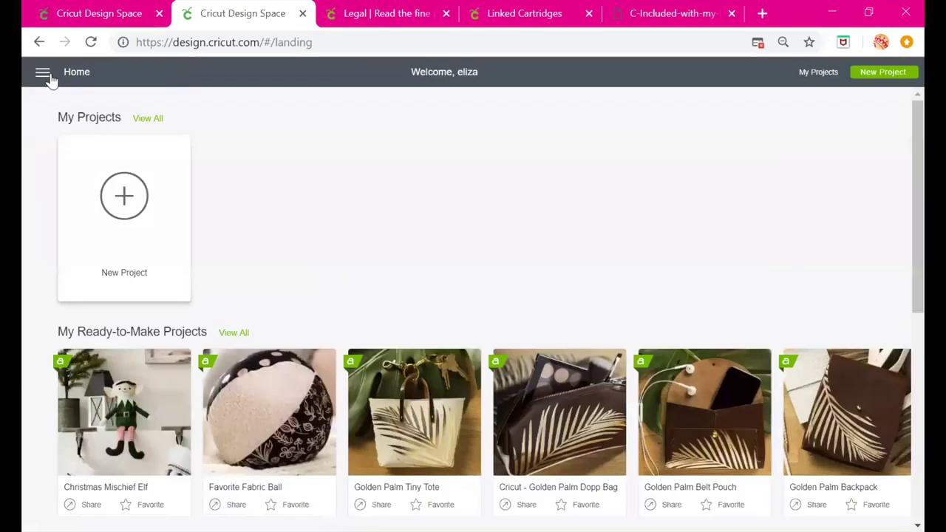
# Step: View the available country options, select United States and cancel the site reload
pyautogui.click(38, 72)
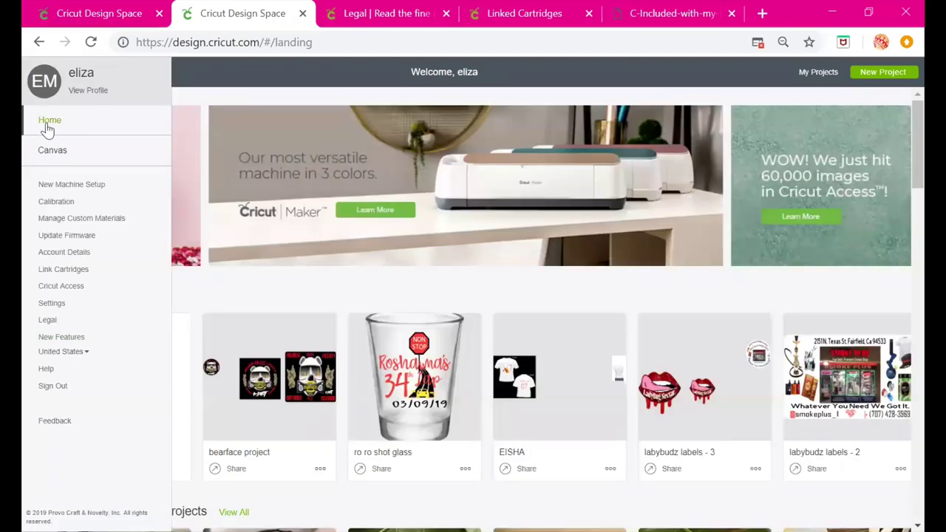
pyautogui.click(82, 358)
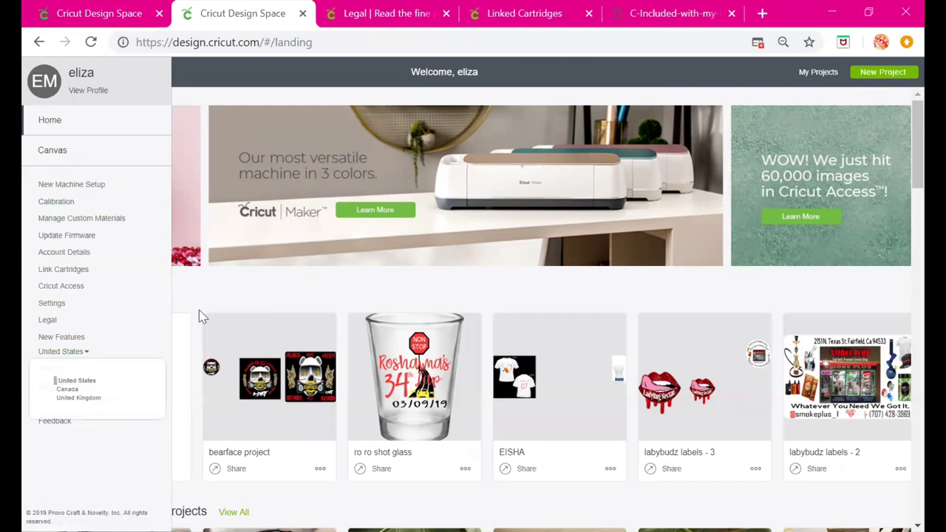
pyautogui.click(81, 377)
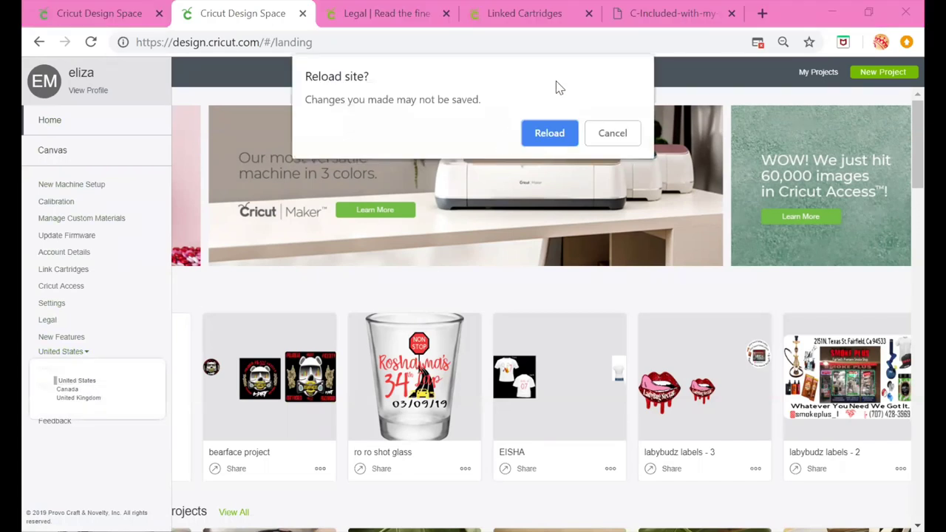
pyautogui.click(607, 134)
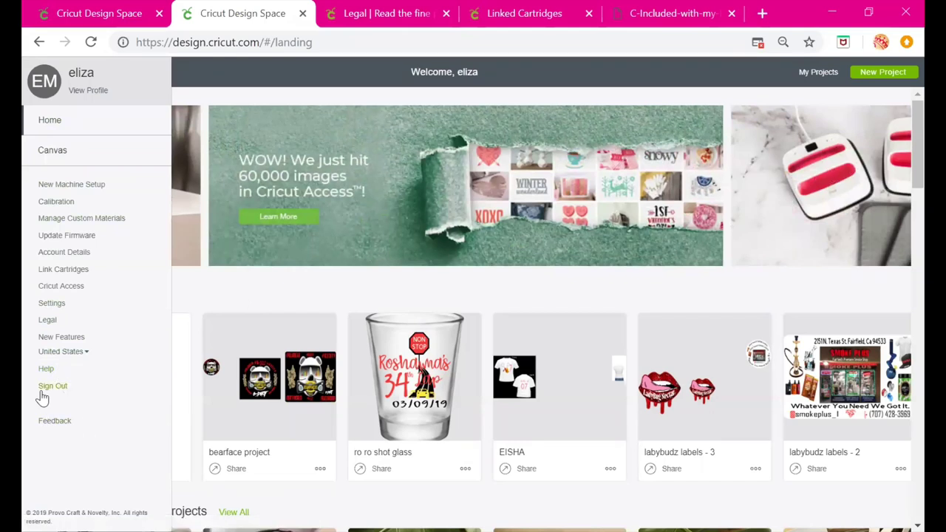
# Step: Open the Feedback form, view its category options and close the form without sending anything
pyautogui.click(46, 423)
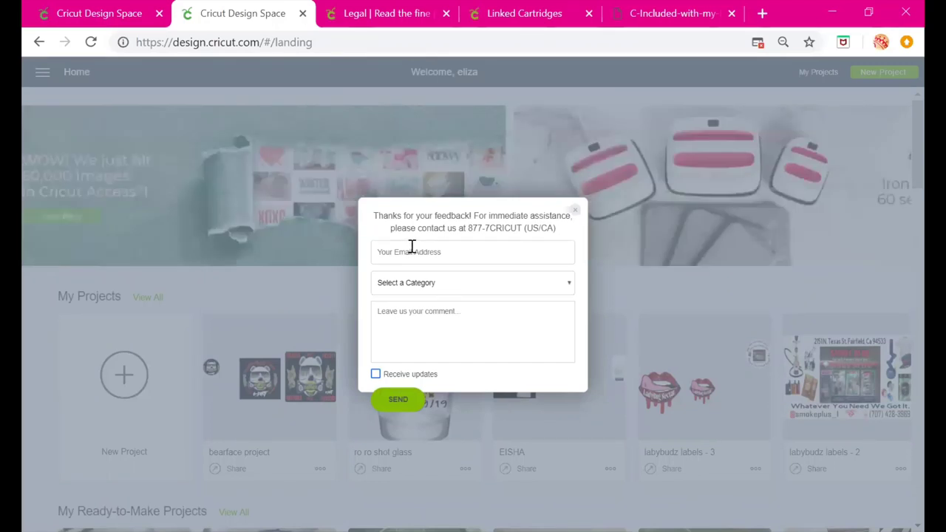
pyautogui.click(498, 282)
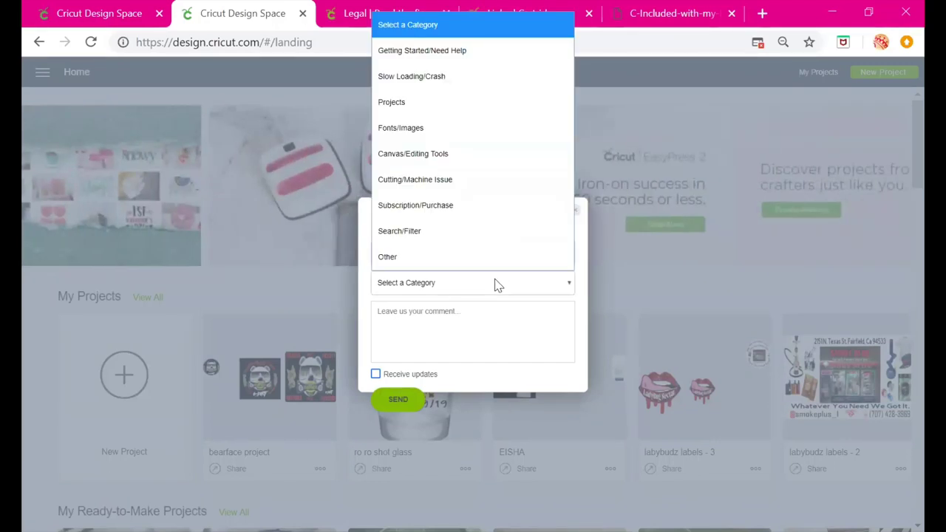
pyautogui.click(576, 210)
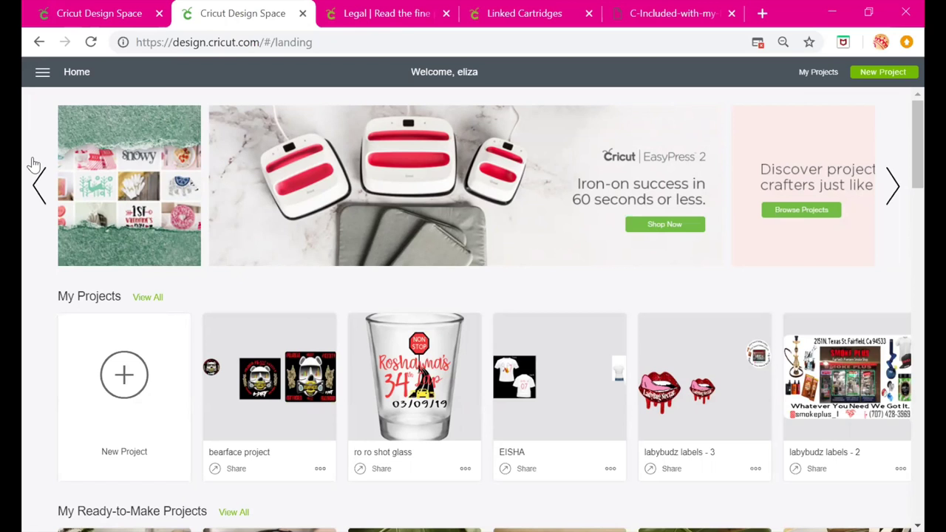
# Step: Go from the home page to a blank design canvas
pyautogui.click(42, 72)
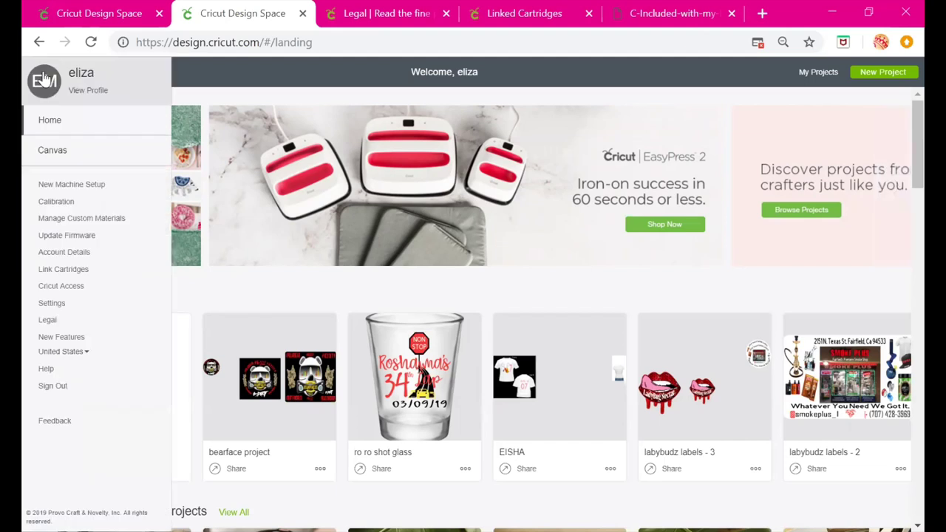
pyautogui.click(54, 156)
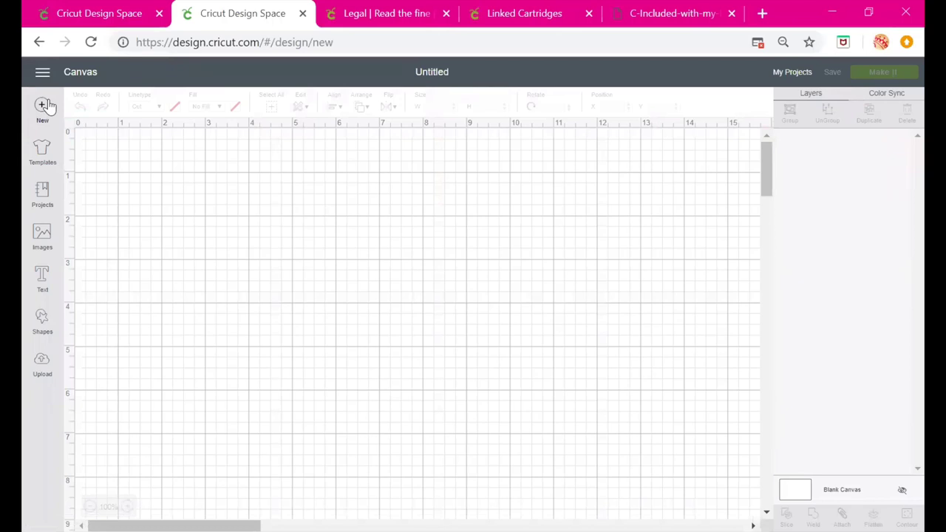